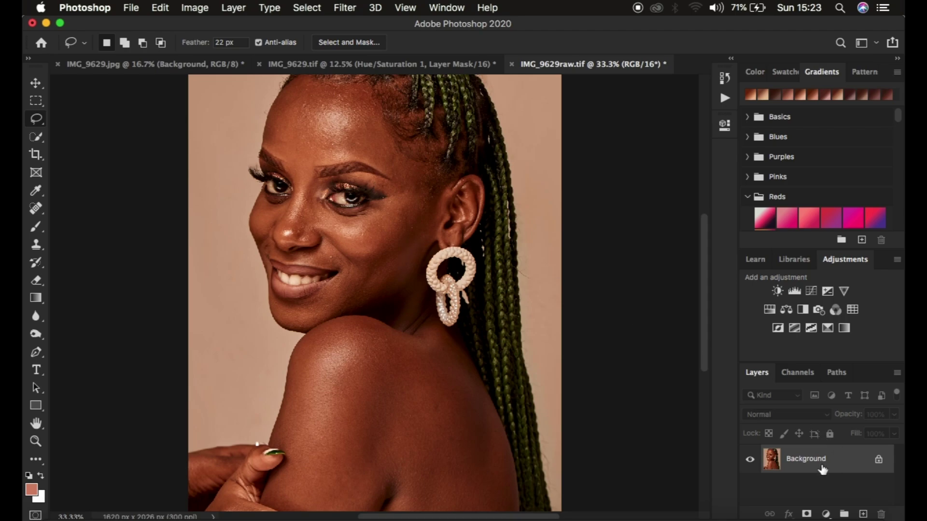
Duplicate the photo twice and name the lower copy COLOR
{"action": "key", "text": "super+j"}
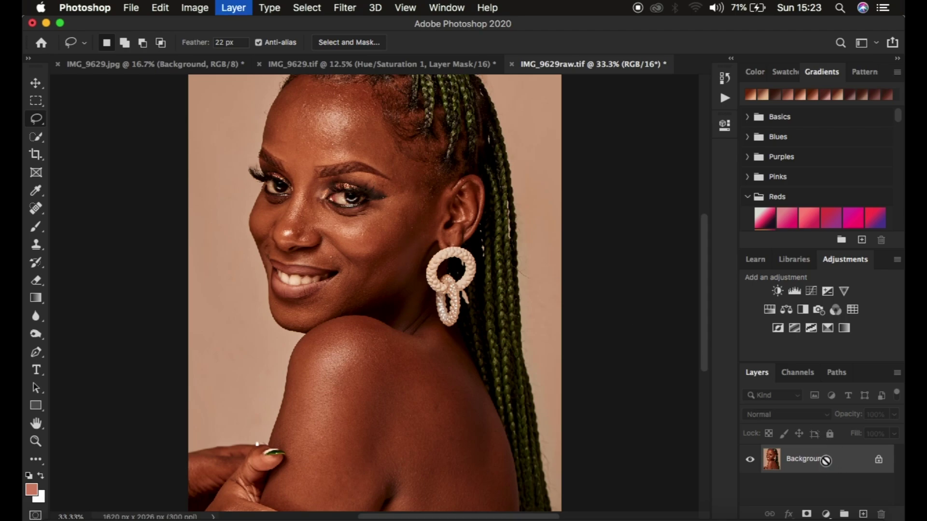
{"action": "key", "text": "super+j"}
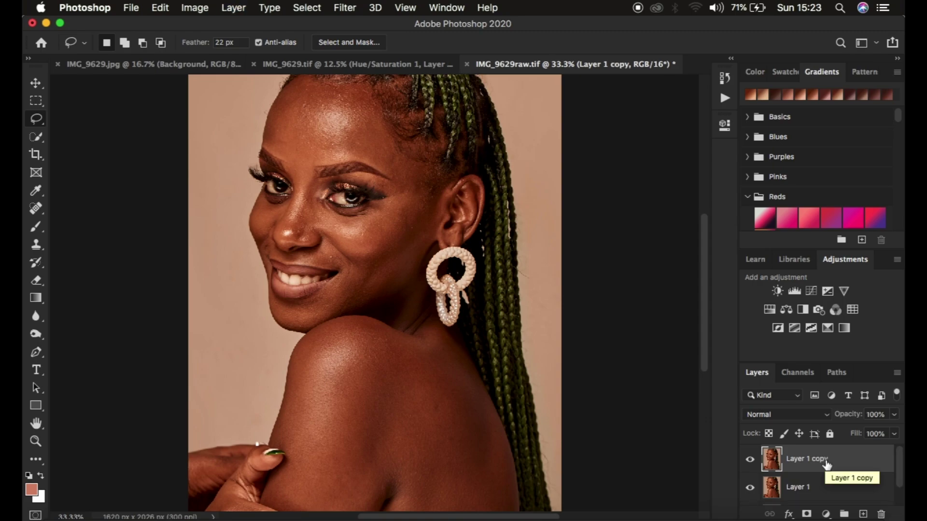
{"action": "double_click", "coordinate": [798, 487]}
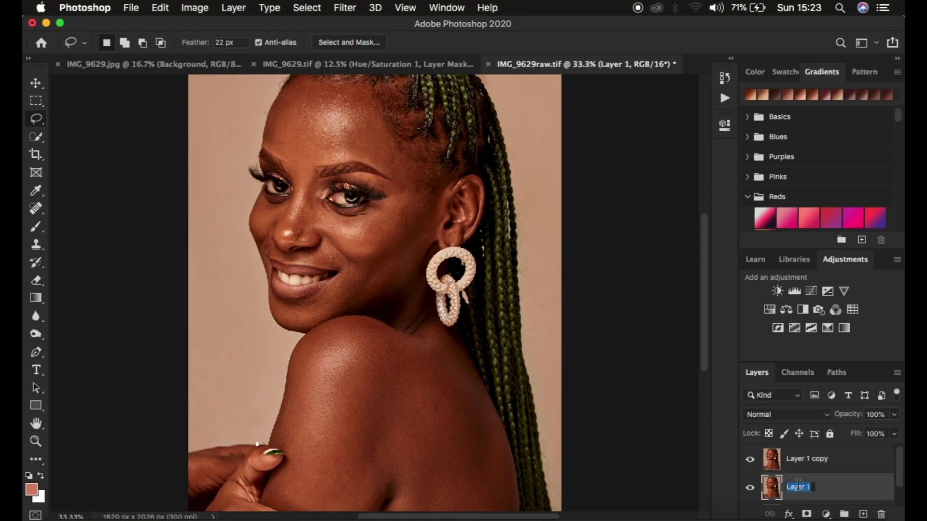
{"action": "type", "text": "C"}
{"action": "key", "text": "Return"}
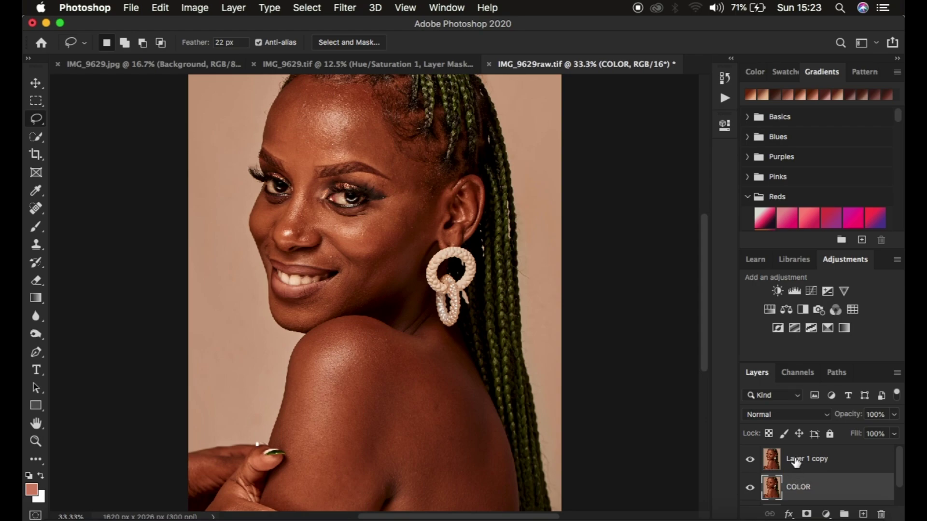
Name the upper copy TEXTURE, hide it, and select COLOR
{"action": "double_click", "coordinate": [796, 459]}
{"action": "type", "text": "TEXTURE"}
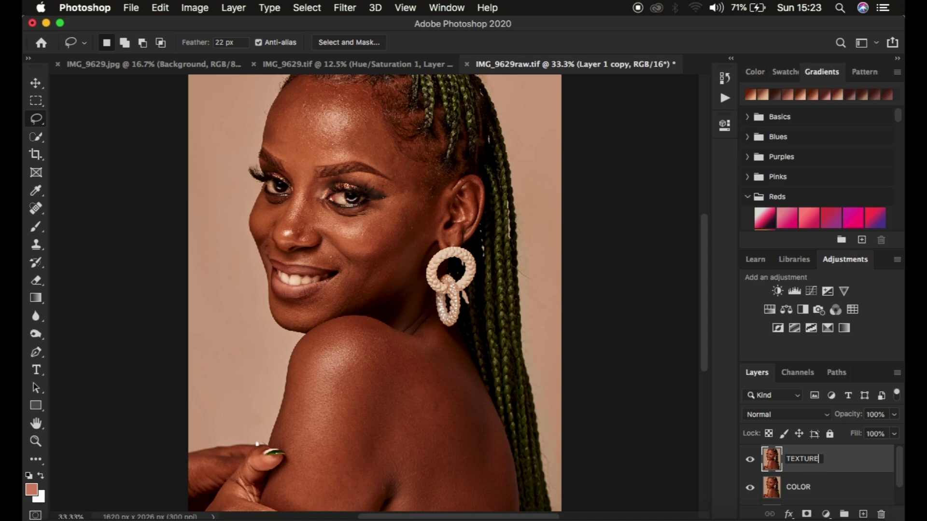
{"action": "key", "text": "Return"}
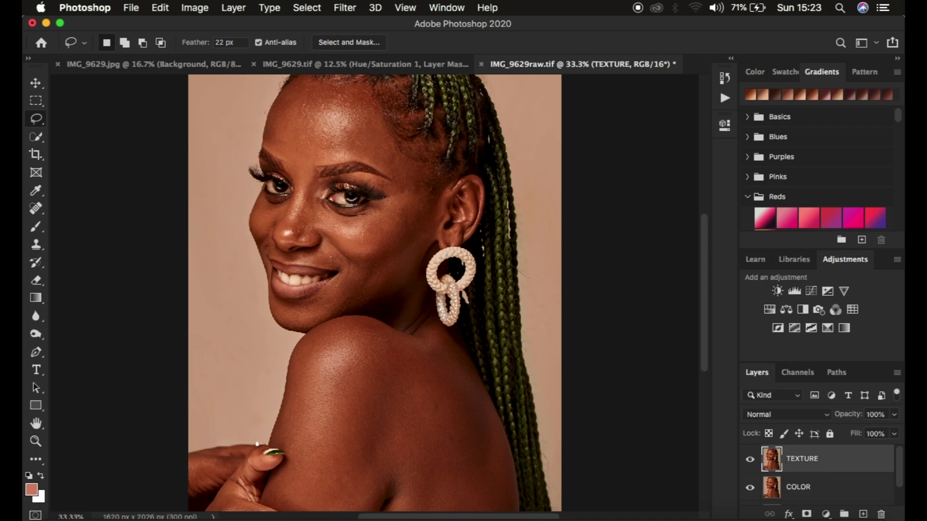
{"action": "left_click", "coordinate": [749, 461]}
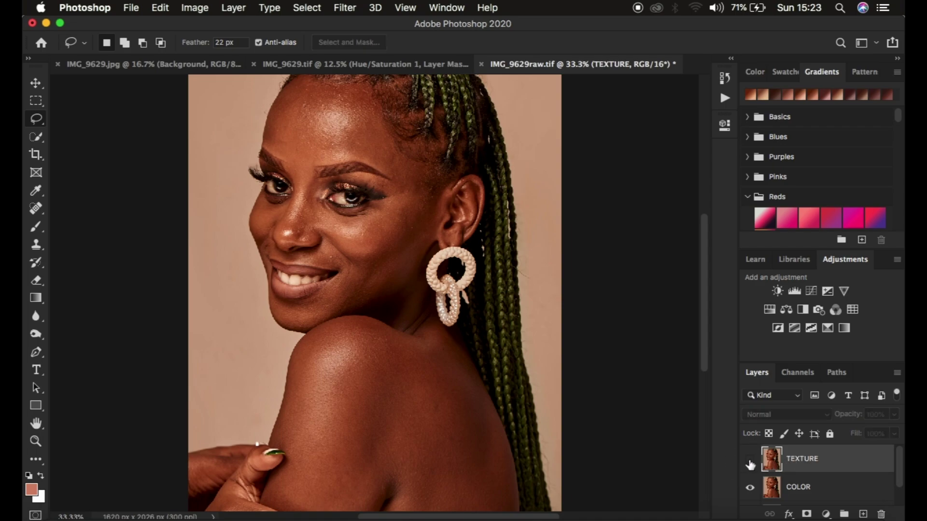
{"action": "left_click", "coordinate": [819, 490]}
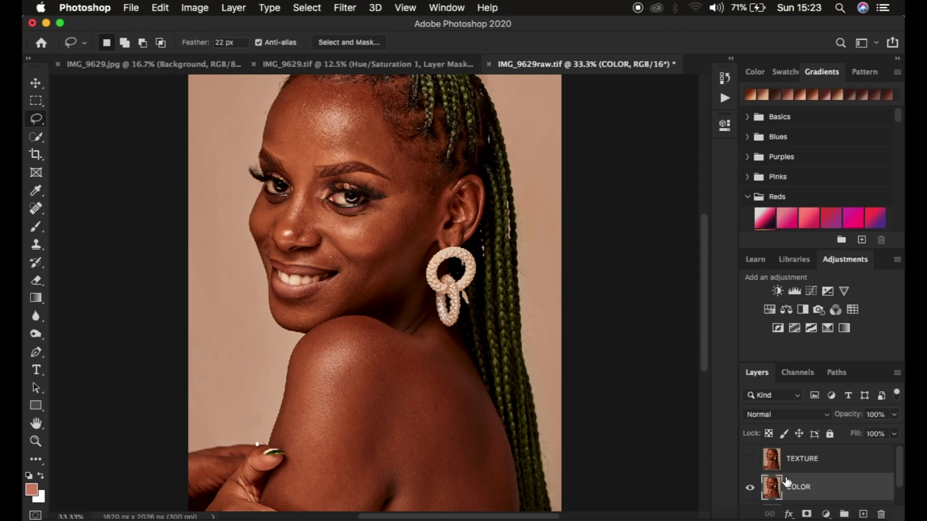
{"action": "key", "text": "super+minus"}
Start a Gaussian Blur on COLOR and frame the eye and forehead in a 50% preview
{"action": "left_click", "coordinate": [340, 8]}
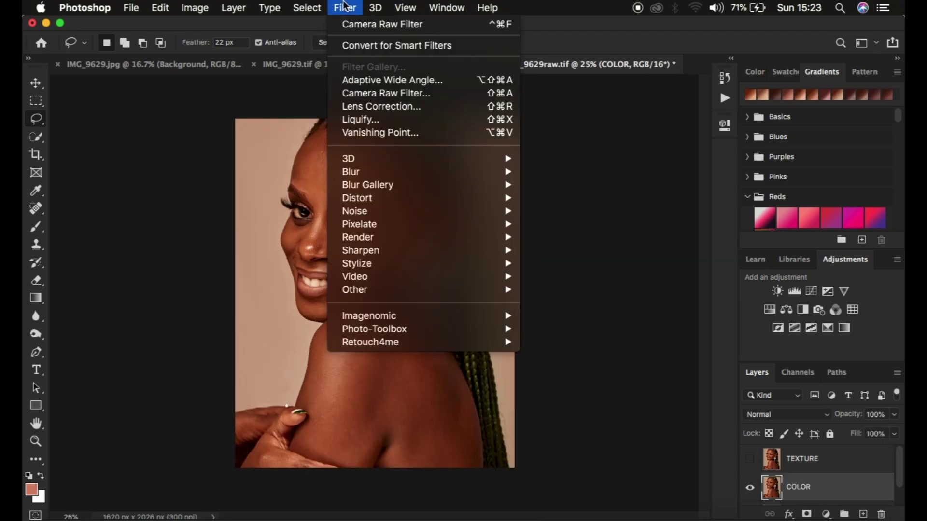
{"action": "mouse_move", "coordinate": [390, 175]}
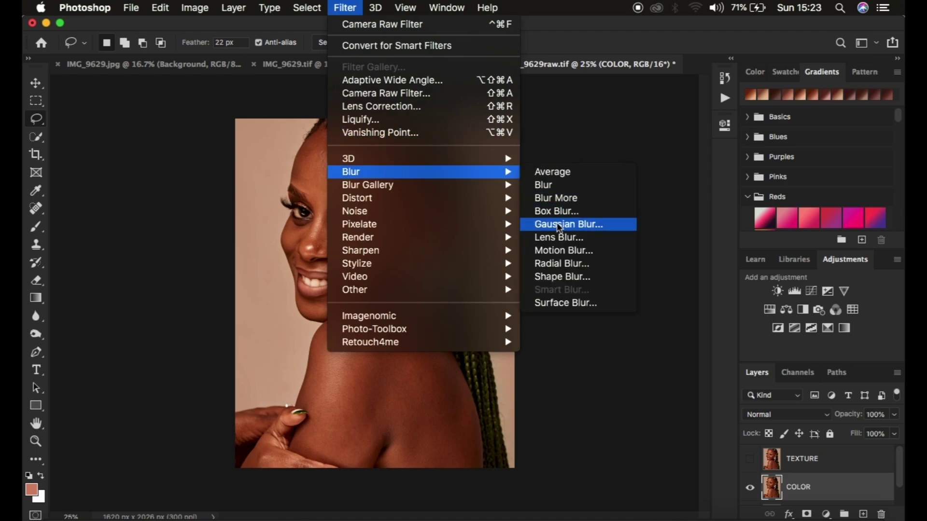
{"action": "left_click", "coordinate": [557, 222]}
{"action": "left_click_drag", "start_coordinate": [591, 297], "coordinate": [533, 299]}
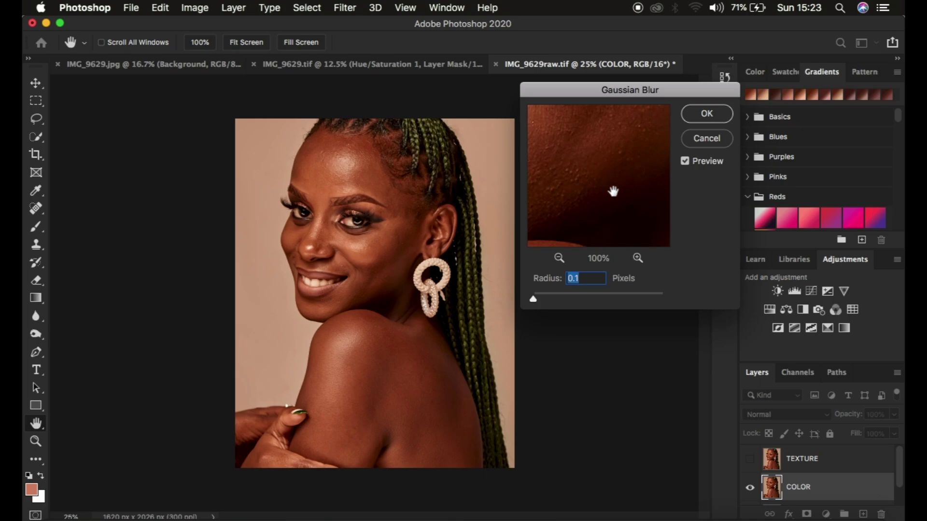
{"action": "left_click", "coordinate": [558, 259]}
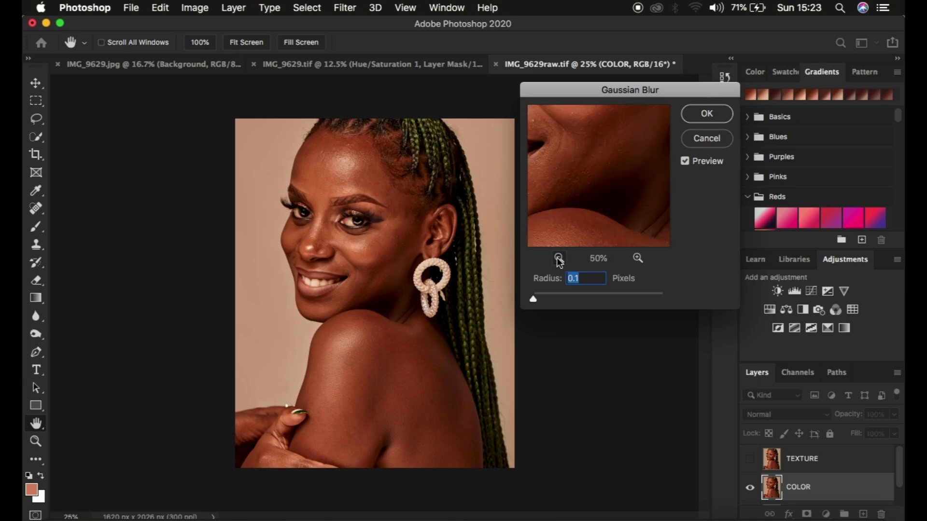
{"action": "left_click_drag", "start_coordinate": [594, 149], "coordinate": [632, 199]}
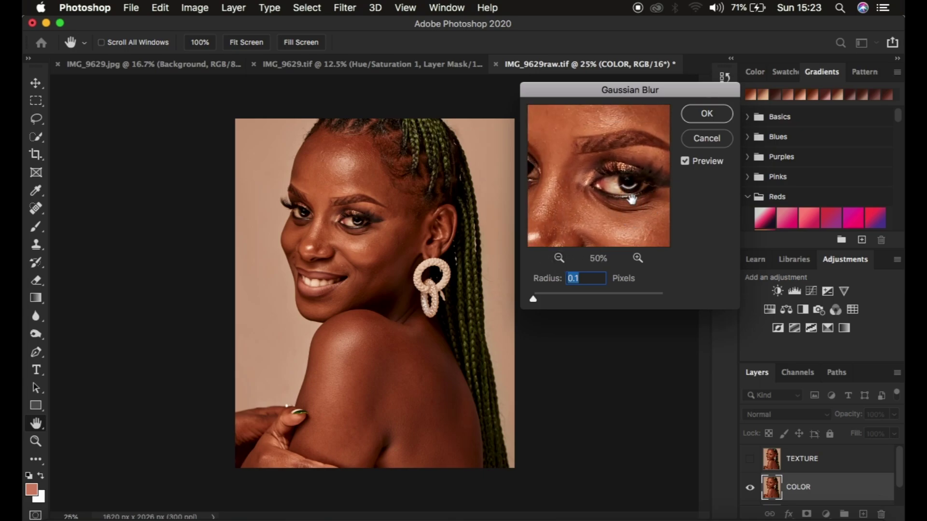
{"action": "left_click_drag", "start_coordinate": [612, 145], "coordinate": [581, 217]}
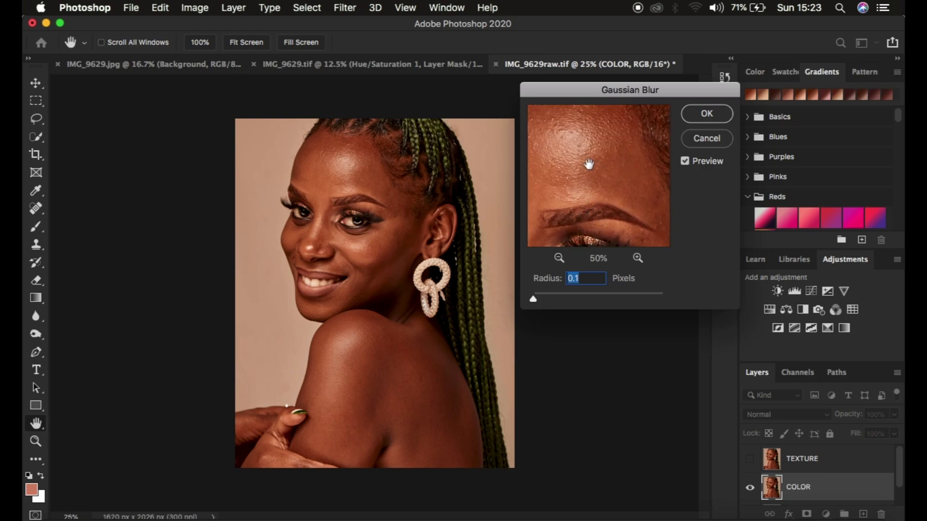
{"action": "left_click_drag", "start_coordinate": [589, 164], "coordinate": [592, 186]}
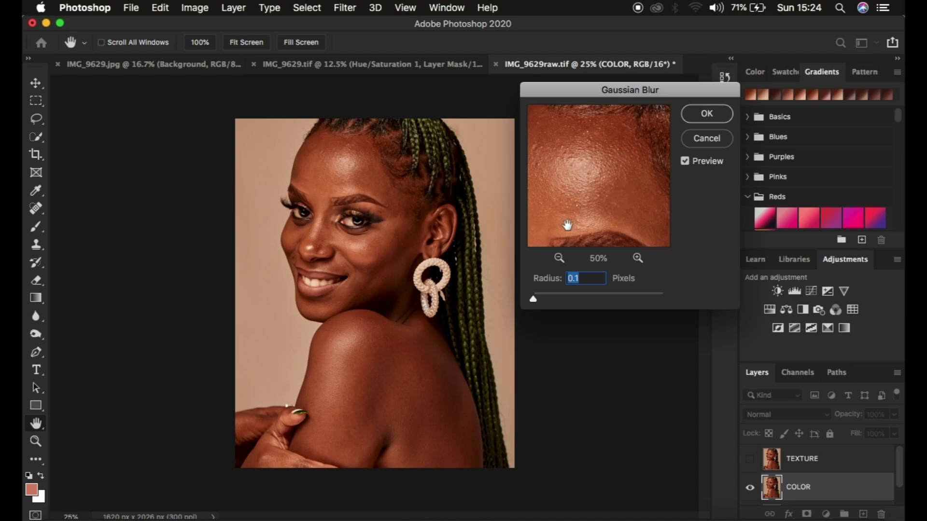
Apply the blur at a 7.0-pixel radius and select the TEXTURE layer
{"action": "left_click_drag", "start_coordinate": [535, 299], "coordinate": [563, 301]}
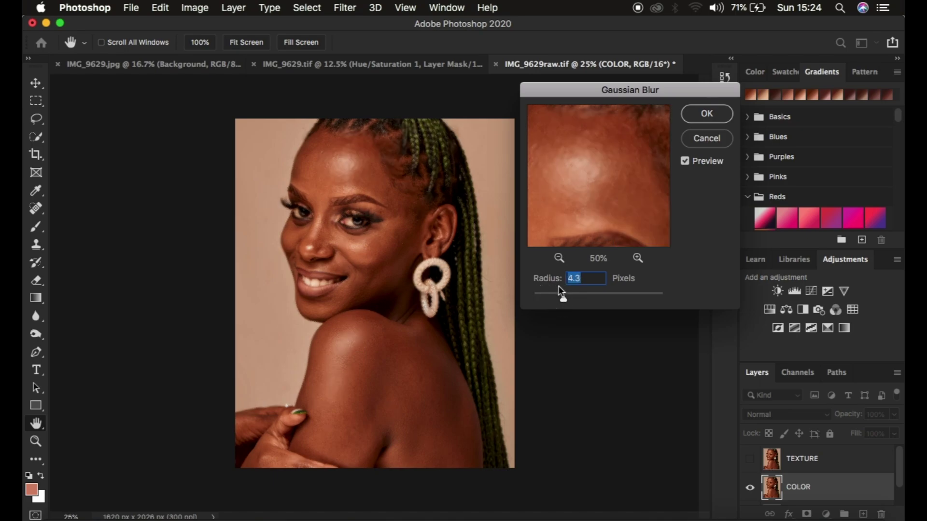
{"action": "left_click_drag", "start_coordinate": [563, 301], "coordinate": [577, 301]}
{"action": "left_click_drag", "start_coordinate": [608, 204], "coordinate": [575, 178]}
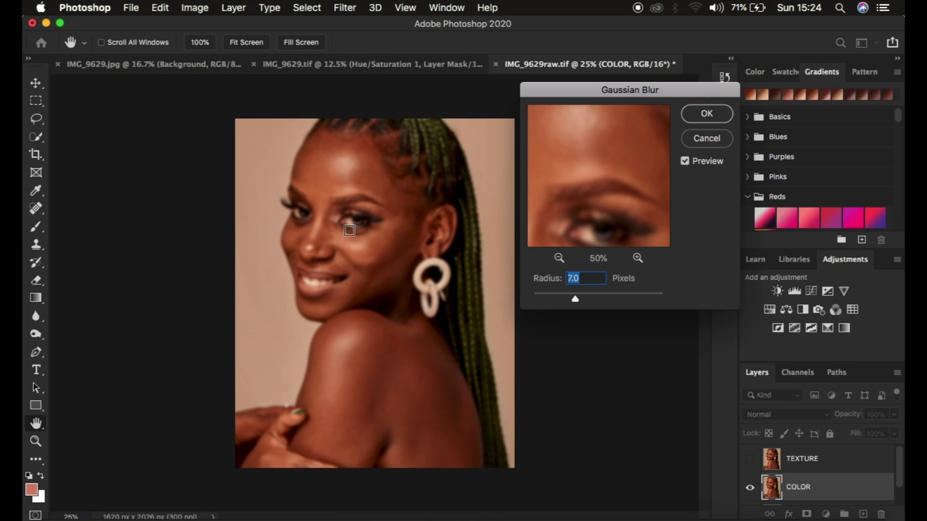
{"action": "left_click", "coordinate": [705, 114]}
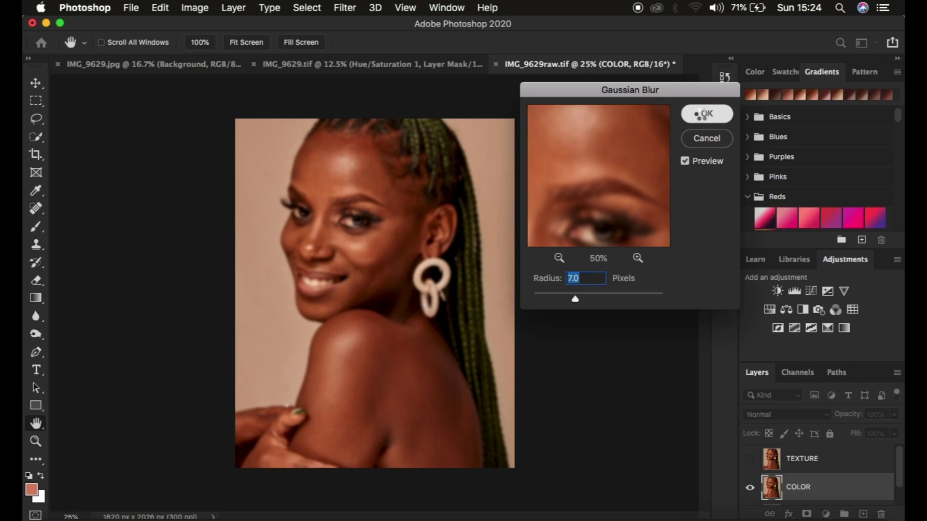
{"action": "left_click", "coordinate": [830, 463]}
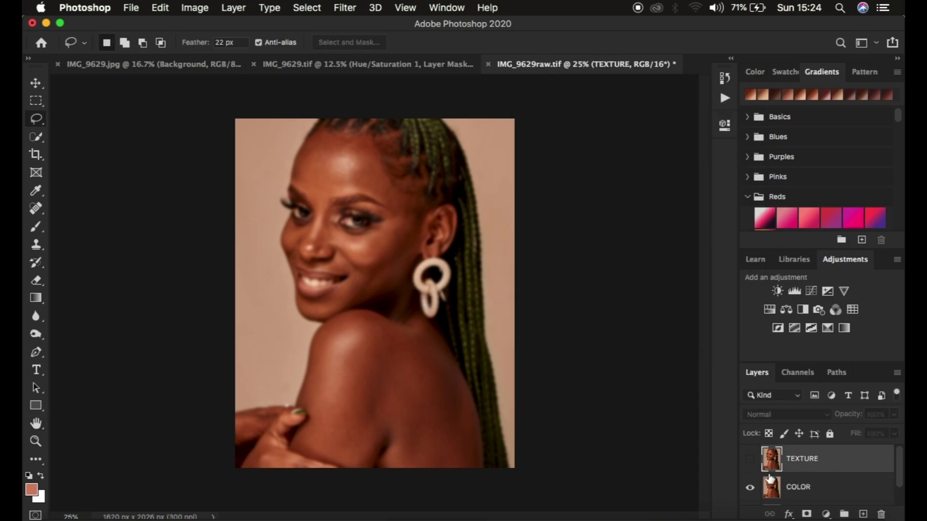
Show TEXTURE and set up Apply Image with source layer COLOR, RGB channel, Add blending
{"action": "left_click", "coordinate": [749, 459]}
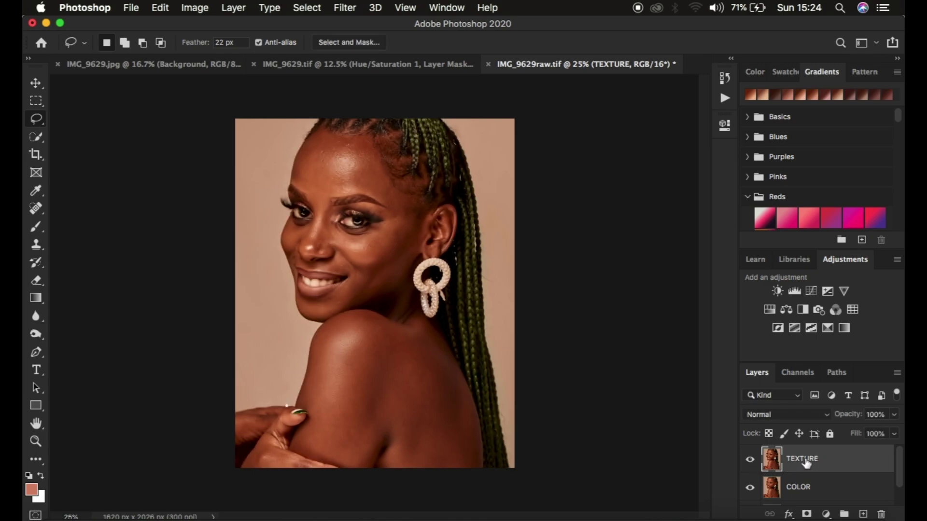
{"action": "left_click", "coordinate": [192, 8]}
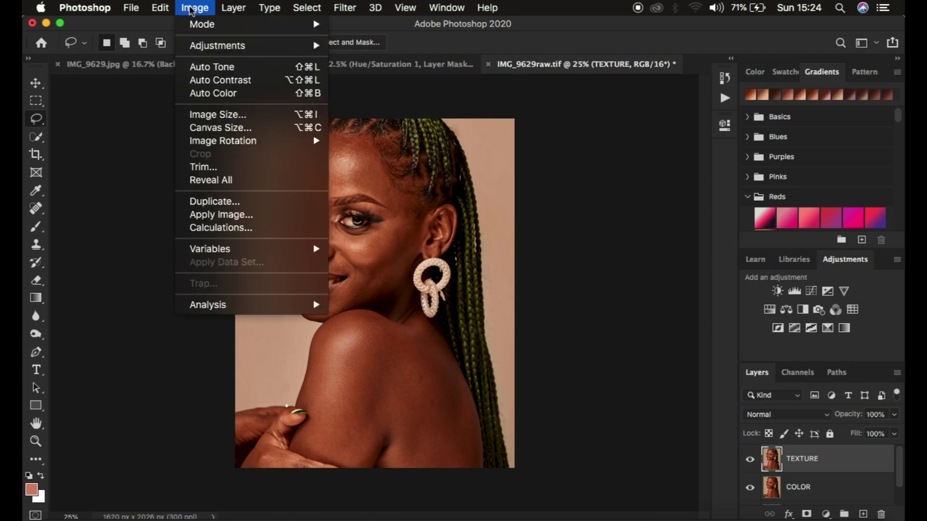
{"action": "left_click", "coordinate": [240, 215]}
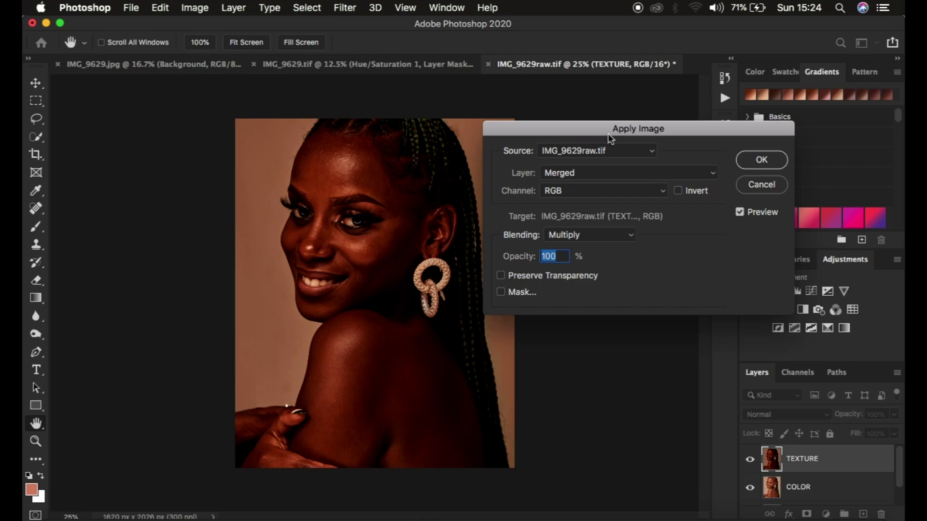
{"action": "left_click", "coordinate": [576, 172]}
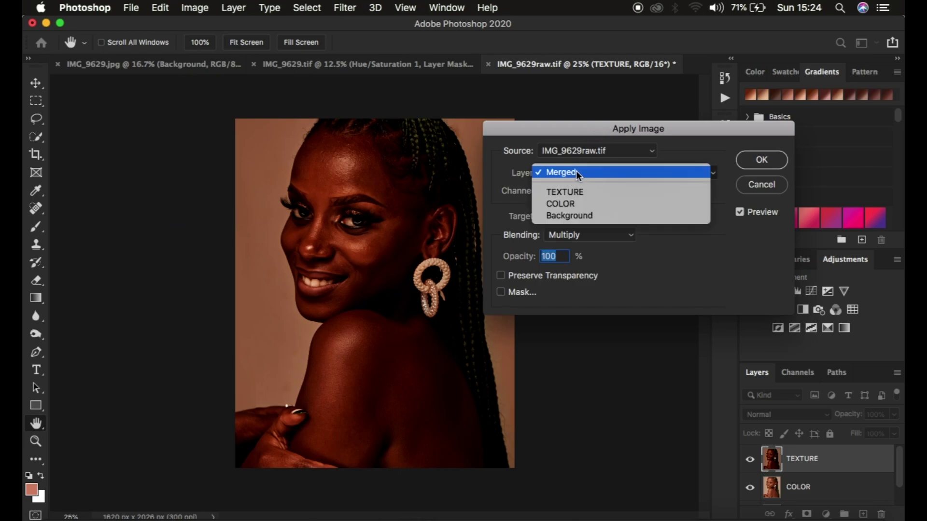
{"action": "left_click", "coordinate": [571, 202]}
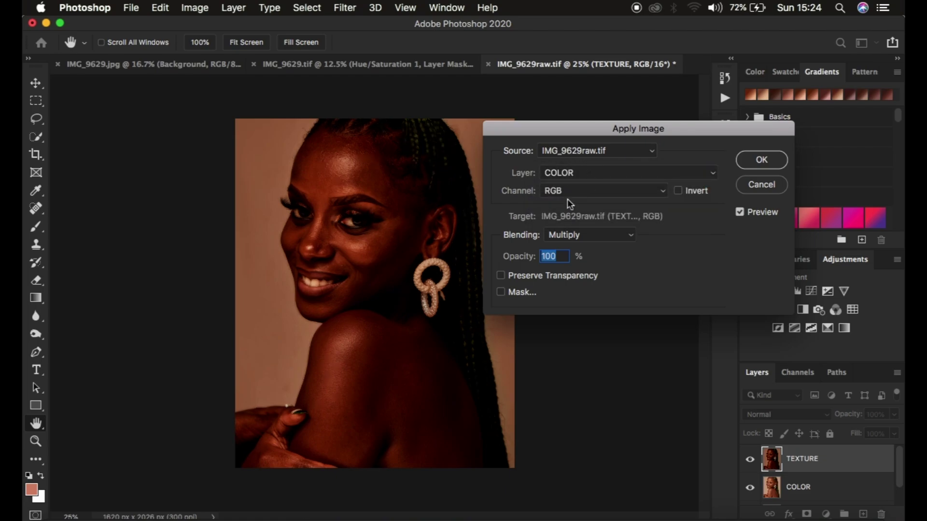
{"action": "left_click", "coordinate": [555, 191]}
{"action": "left_click", "coordinate": [555, 192]}
{"action": "left_click", "coordinate": [570, 234]}
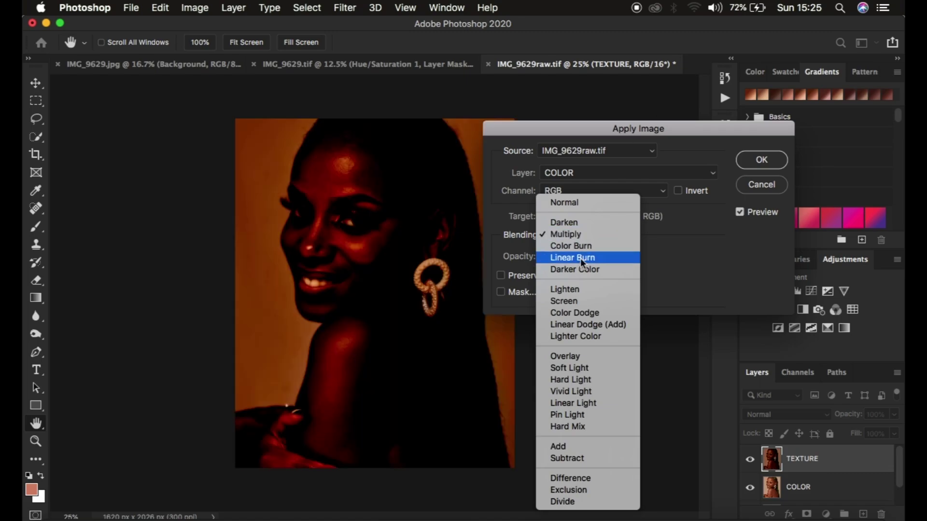
{"action": "left_click", "coordinate": [576, 449]}
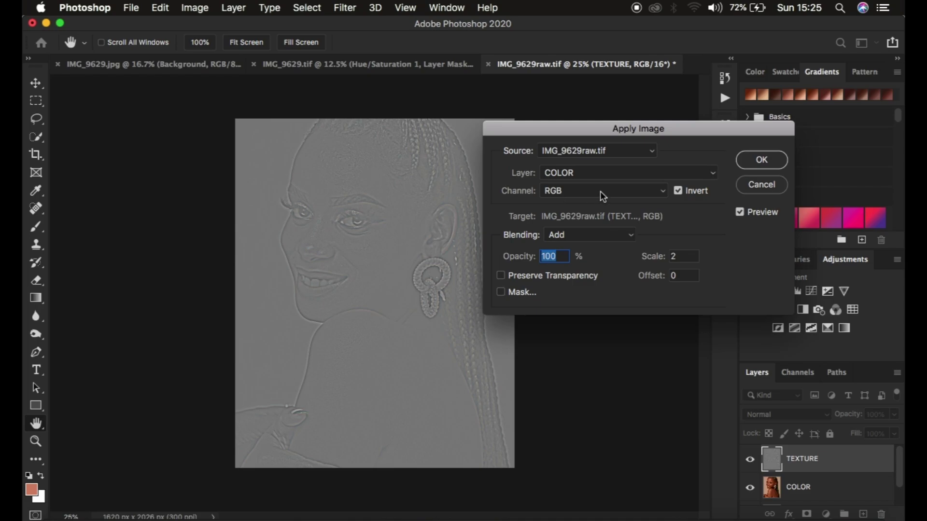
After trying Subtract, apply it with Add blending, Invert checked, Scale 2, Offset 0
{"action": "left_click", "coordinate": [678, 191]}
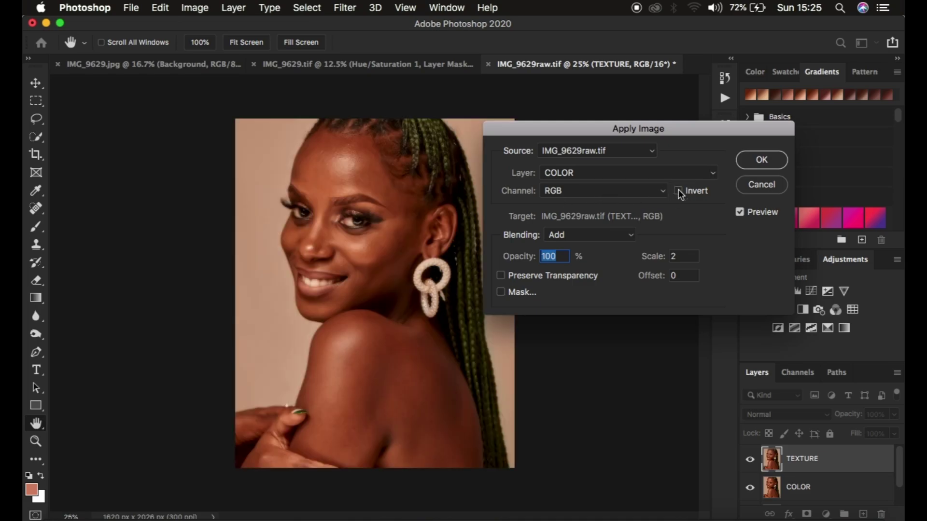
{"action": "left_click", "coordinate": [598, 237]}
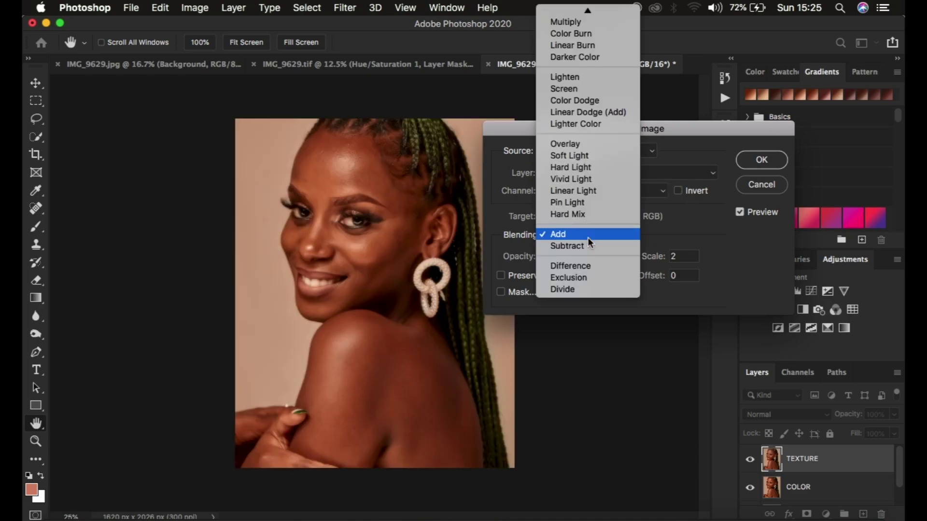
{"action": "left_click", "coordinate": [583, 246]}
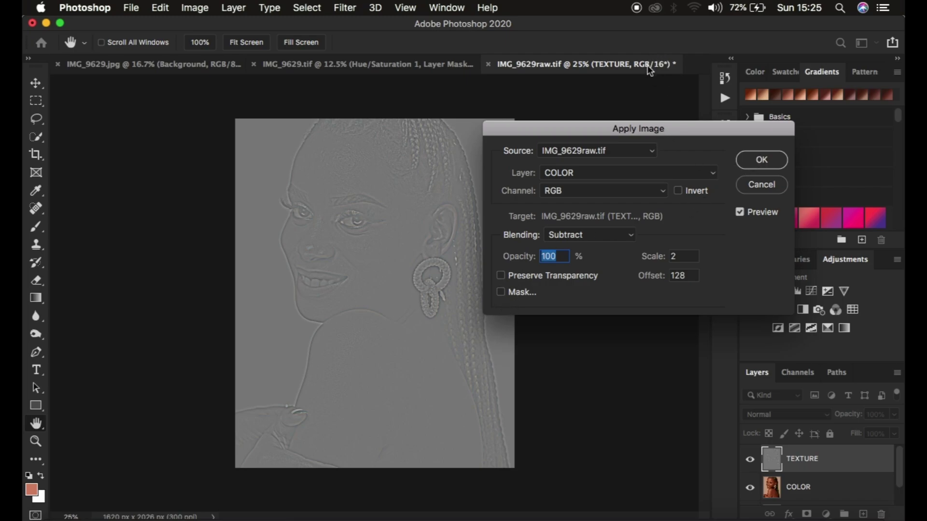
{"action": "left_click", "coordinate": [589, 234]}
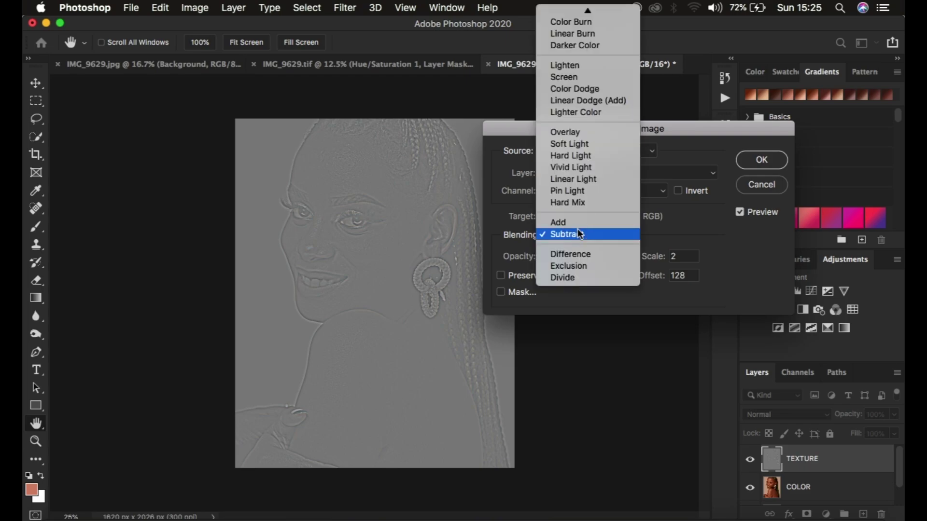
{"action": "left_click", "coordinate": [555, 221]}
{"action": "left_click", "coordinate": [677, 192]}
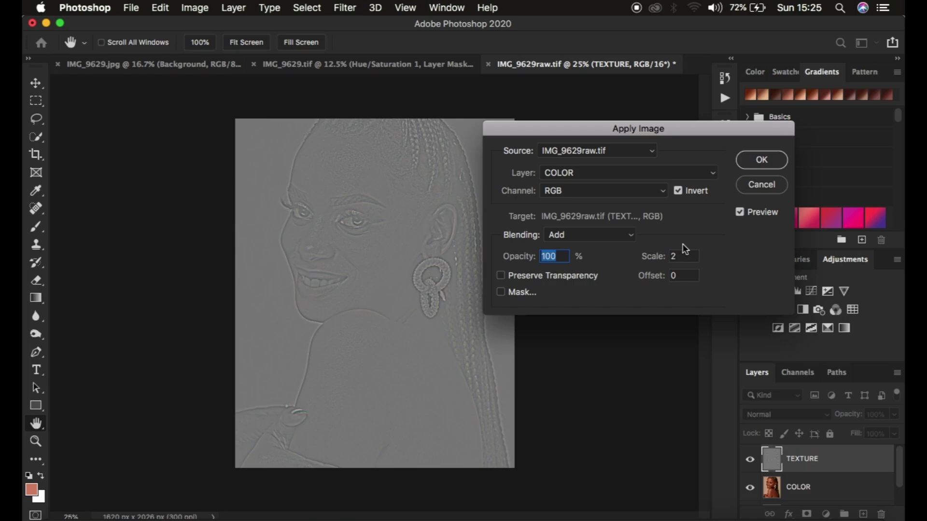
{"action": "left_click", "coordinate": [753, 167]}
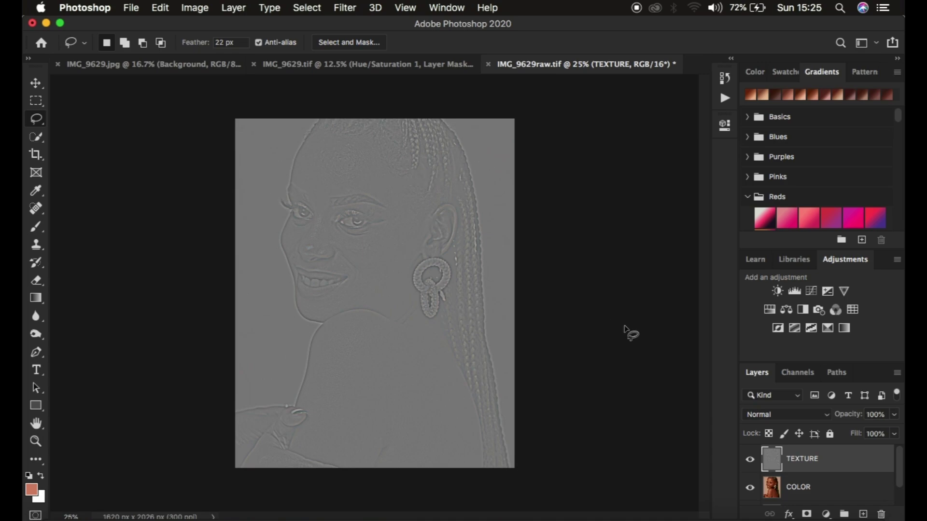
Set TEXTURE to Linear Light, group it with COLOR into Group 1, and select COLOR
{"action": "left_click", "coordinate": [772, 414]}
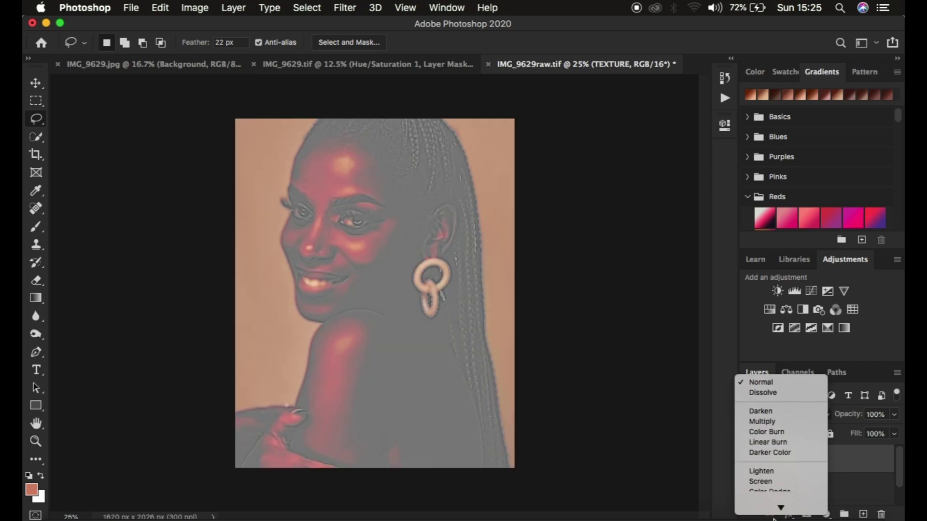
{"action": "left_click", "coordinate": [769, 437]}
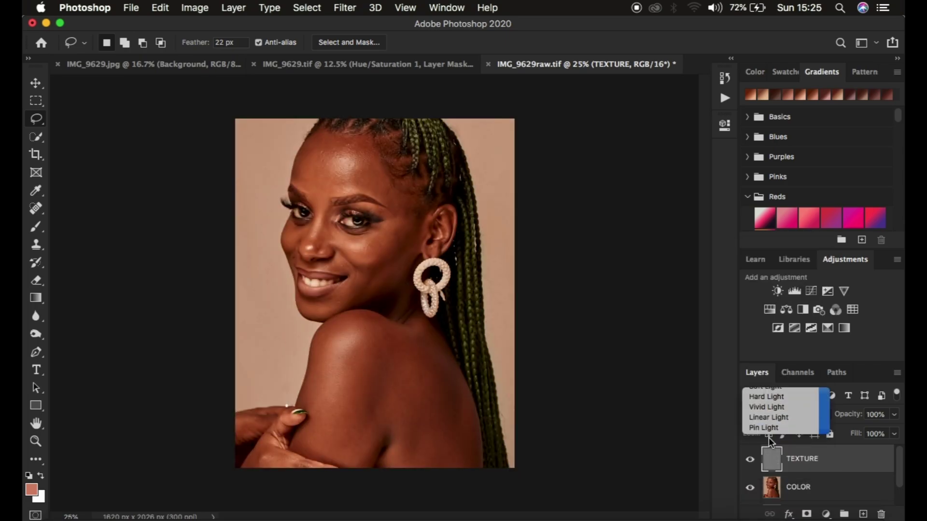
{"action": "left_click", "coordinate": [843, 492], "text": "shift"}
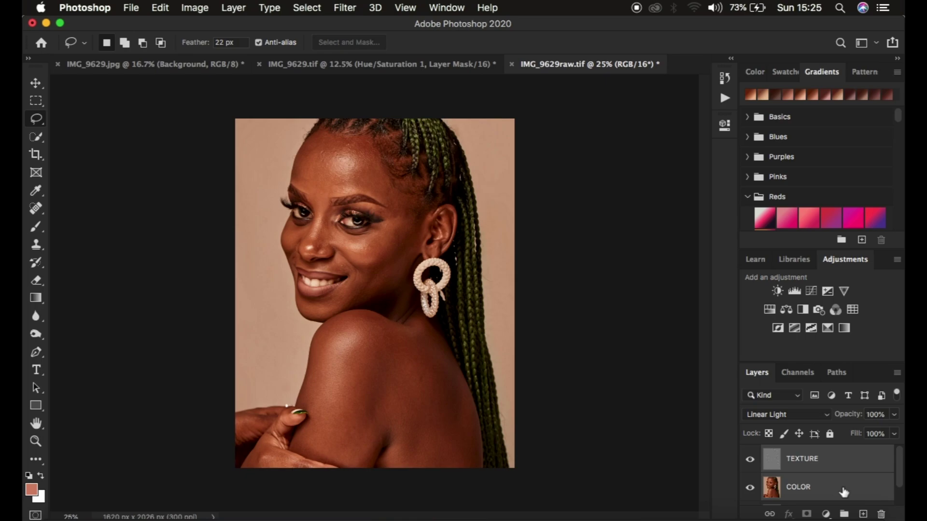
{"action": "key", "text": "super+g"}
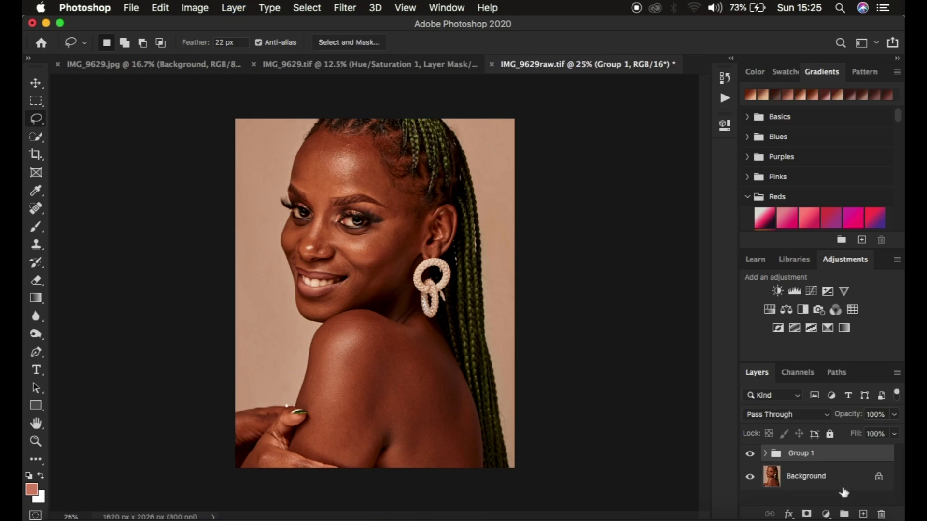
{"action": "left_click", "coordinate": [765, 454]}
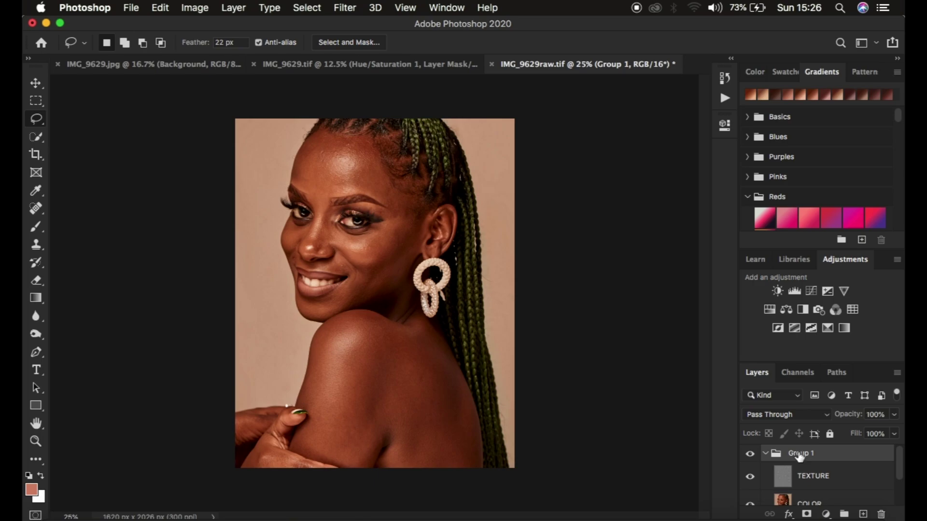
{"action": "scroll", "coordinate": [823, 475], "scroll_direction": "down", "scroll_amount": 3}
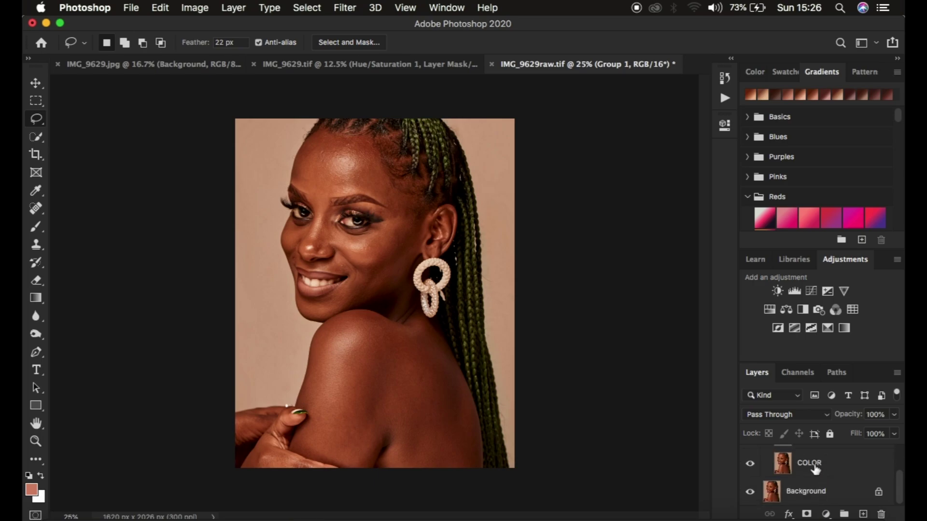
{"action": "left_click", "coordinate": [814, 466]}
{"action": "scroll", "coordinate": [813, 468], "scroll_direction": "up", "scroll_amount": 3}
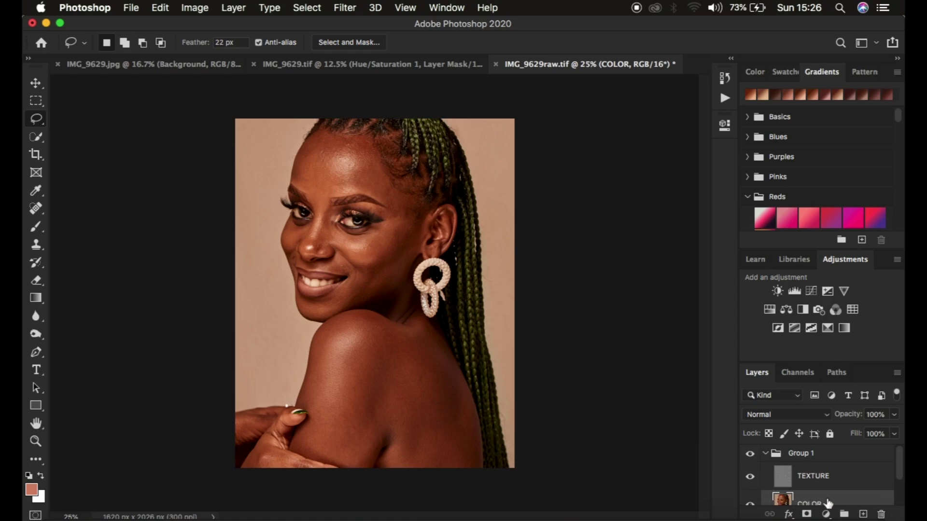
Hide TEXTURE, set a soft 150 px Mixer Brush to Clean Brush, and blend the forehead
{"action": "left_click", "coordinate": [750, 478]}
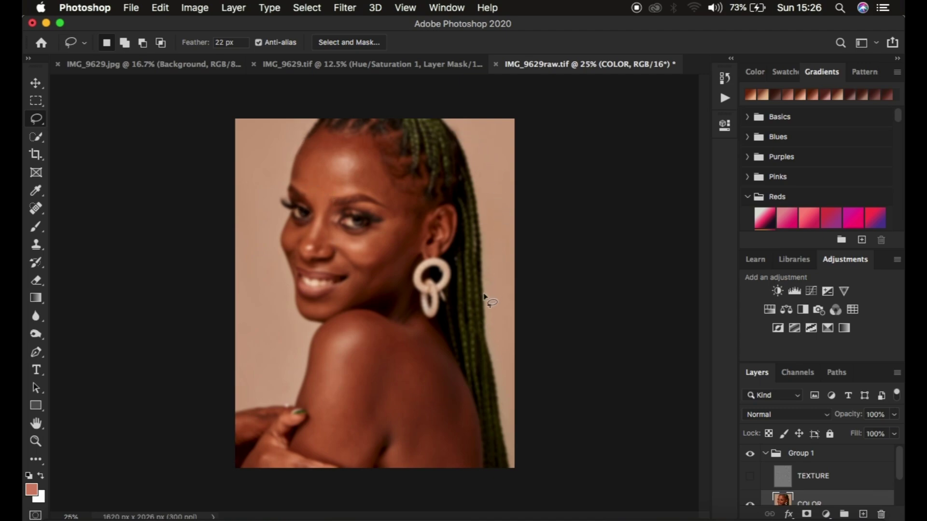
{"action": "left_click", "coordinate": [36, 227]}
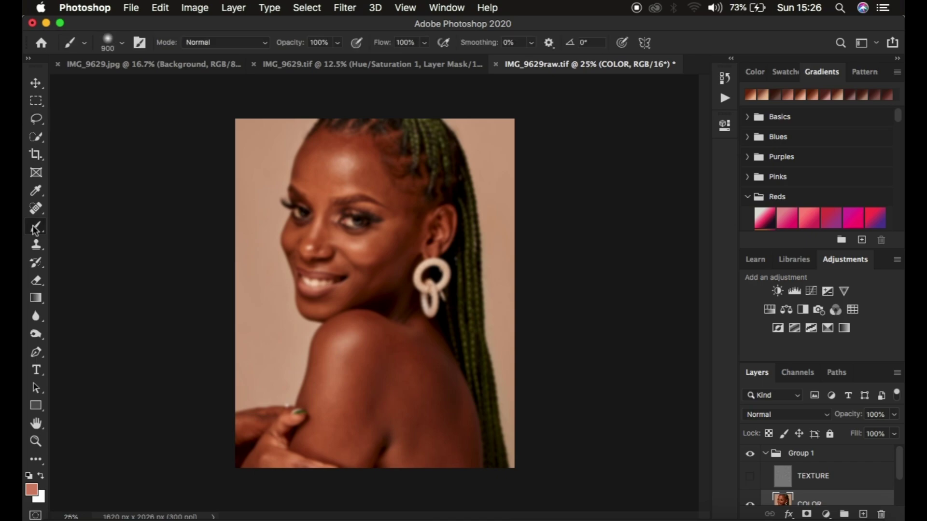
{"action": "mouse_move", "coordinate": [33, 225]}
{"action": "left_mouse_down"}
{"action": "mouse_move", "coordinate": [97, 254]}
{"action": "mouse_move", "coordinate": [97, 264]}
{"action": "left_mouse_up"}
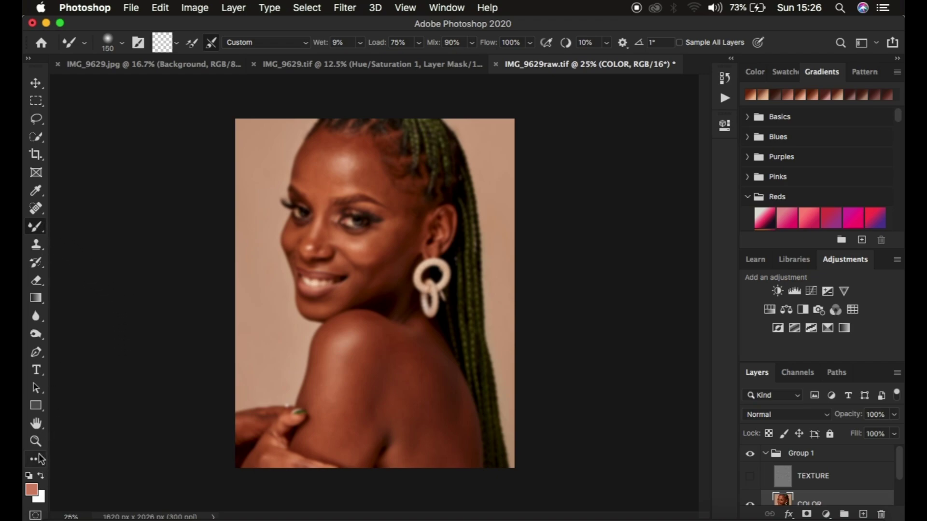
{"action": "left_click", "coordinate": [122, 44]}
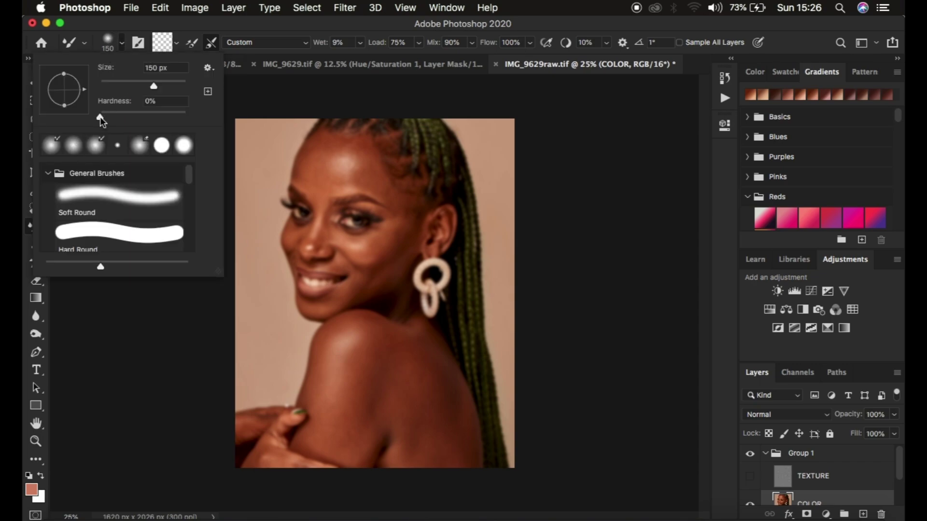
{"action": "left_click", "coordinate": [123, 44]}
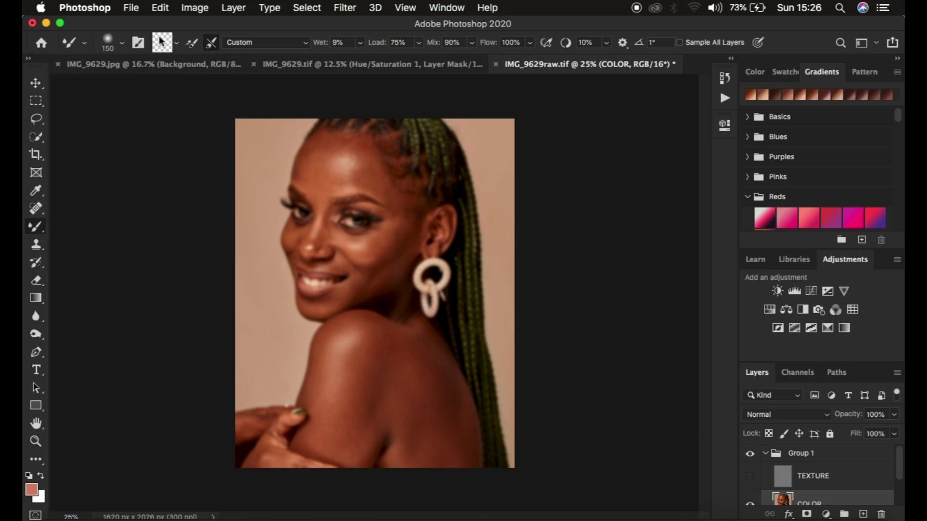
{"action": "left_click", "coordinate": [178, 46]}
{"action": "left_click", "coordinate": [182, 68]}
{"action": "mouse_move", "coordinate": [357, 149]}
{"action": "left_mouse_down"}
{"action": "mouse_move", "coordinate": [383, 188]}
{"action": "mouse_move", "coordinate": [340, 154]}
{"action": "mouse_move", "coordinate": [359, 156]}
{"action": "mouse_move", "coordinate": [396, 208]}
{"action": "mouse_move", "coordinate": [389, 242]}
{"action": "mouse_move", "coordinate": [391, 202]}
{"action": "mouse_move", "coordinate": [366, 166]}
{"action": "mouse_move", "coordinate": [325, 150]}
{"action": "mouse_move", "coordinate": [314, 181]}
{"action": "mouse_move", "coordinate": [348, 174]}
{"action": "mouse_move", "coordinate": [387, 186]}
{"action": "mouse_move", "coordinate": [401, 224]}
{"action": "mouse_move", "coordinate": [344, 199]}
{"action": "left_mouse_up"}
Blend the forehead and cheek skin with the 150 px mixer brush
{"action": "mouse_move", "coordinate": [344, 145]}
{"action": "left_mouse_down"}
{"action": "mouse_move", "coordinate": [400, 229]}
{"action": "mouse_move", "coordinate": [376, 266]}
{"action": "mouse_move", "coordinate": [368, 261]}
{"action": "mouse_move", "coordinate": [385, 194]}
{"action": "mouse_move", "coordinate": [324, 150]}
{"action": "mouse_move", "coordinate": [306, 187]}
{"action": "mouse_move", "coordinate": [361, 183]}
{"action": "left_mouse_up"}
{"action": "key", "text": "bracketright"}
{"action": "key", "text": "bracketleft"}
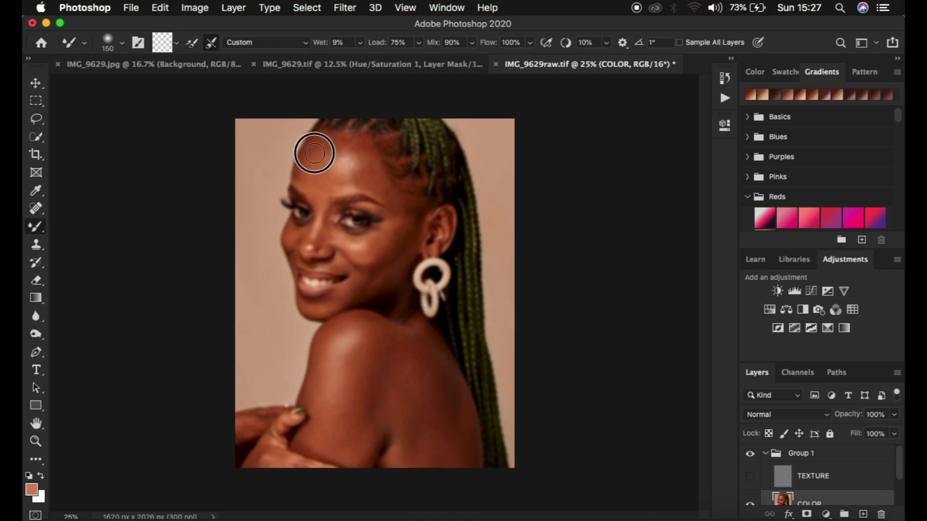
{"action": "mouse_move", "coordinate": [315, 153]}
{"action": "left_mouse_down"}
{"action": "mouse_move", "coordinate": [313, 177]}
{"action": "mouse_move", "coordinate": [316, 153]}
{"action": "mouse_move", "coordinate": [329, 143]}
{"action": "mouse_move", "coordinate": [306, 167]}
{"action": "mouse_move", "coordinate": [325, 192]}
{"action": "mouse_move", "coordinate": [308, 166]}
{"action": "mouse_move", "coordinate": [316, 145]}
{"action": "mouse_move", "coordinate": [320, 156]}
{"action": "mouse_move", "coordinate": [341, 142]}
{"action": "mouse_move", "coordinate": [369, 171]}
{"action": "mouse_move", "coordinate": [349, 138]}
{"action": "mouse_move", "coordinate": [328, 158]}
{"action": "mouse_move", "coordinate": [349, 181]}
{"action": "mouse_move", "coordinate": [359, 155]}
{"action": "mouse_move", "coordinate": [350, 150]}
{"action": "mouse_move", "coordinate": [330, 156]}
{"action": "mouse_move", "coordinate": [355, 158]}
{"action": "mouse_move", "coordinate": [351, 178]}
{"action": "mouse_move", "coordinate": [317, 148]}
{"action": "mouse_move", "coordinate": [306, 173]}
{"action": "mouse_move", "coordinate": [317, 185]}
{"action": "mouse_move", "coordinate": [370, 184]}
{"action": "mouse_move", "coordinate": [398, 205]}
{"action": "mouse_move", "coordinate": [369, 183]}
{"action": "mouse_move", "coordinate": [391, 197]}
{"action": "mouse_move", "coordinate": [367, 161]}
{"action": "mouse_move", "coordinate": [389, 196]}
{"action": "mouse_move", "coordinate": [381, 184]}
{"action": "mouse_move", "coordinate": [350, 189]}
{"action": "mouse_move", "coordinate": [311, 175]}
{"action": "mouse_move", "coordinate": [313, 186]}
{"action": "mouse_move", "coordinate": [398, 219]}
{"action": "mouse_move", "coordinate": [374, 248]}
{"action": "mouse_move", "coordinate": [401, 215]}
{"action": "mouse_move", "coordinate": [382, 263]}
{"action": "mouse_move", "coordinate": [398, 245]}
{"action": "mouse_move", "coordinate": [376, 263]}
{"action": "mouse_move", "coordinate": [401, 219]}
{"action": "mouse_move", "coordinate": [381, 265]}
{"action": "mouse_move", "coordinate": [407, 229]}
{"action": "mouse_move", "coordinate": [381, 260]}
{"action": "left_mouse_up"}
With a smaller brush, smooth the cheeks, nose and eyebrow, then show TEXTURE again
{"action": "key", "text": "bracketleft"}
{"action": "mouse_move", "coordinate": [352, 295]}
{"action": "left_mouse_down"}
{"action": "mouse_move", "coordinate": [362, 280]}
{"action": "mouse_move", "coordinate": [378, 287]}
{"action": "mouse_move", "coordinate": [351, 294]}
{"action": "mouse_move", "coordinate": [385, 279]}
{"action": "mouse_move", "coordinate": [308, 305]}
{"action": "left_mouse_up"}
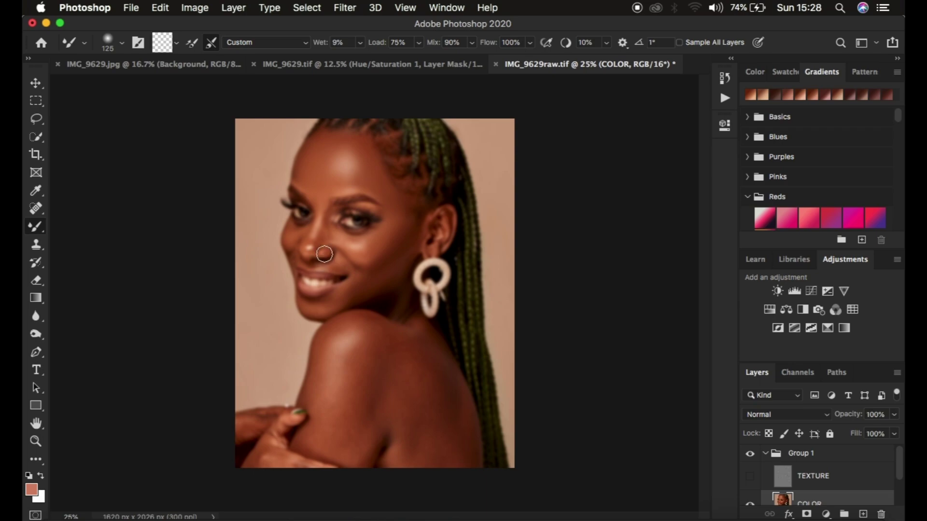
{"action": "mouse_move", "coordinate": [327, 218]}
{"action": "left_mouse_down"}
{"action": "mouse_move", "coordinate": [317, 244]}
{"action": "mouse_move", "coordinate": [322, 225]}
{"action": "left_mouse_up"}
{"action": "left_click_drag", "start_coordinate": [308, 192], "coordinate": [310, 197]}
{"action": "left_click_drag", "start_coordinate": [290, 232], "coordinate": [291, 246]}
{"action": "mouse_move", "coordinate": [340, 262]}
{"action": "left_mouse_down"}
{"action": "mouse_move", "coordinate": [333, 258]}
{"action": "mouse_move", "coordinate": [349, 265]}
{"action": "mouse_move", "coordinate": [373, 240]}
{"action": "mouse_move", "coordinate": [327, 240]}
{"action": "mouse_move", "coordinate": [324, 224]}
{"action": "mouse_move", "coordinate": [314, 244]}
{"action": "left_mouse_up"}
{"action": "left_click", "coordinate": [750, 478]}
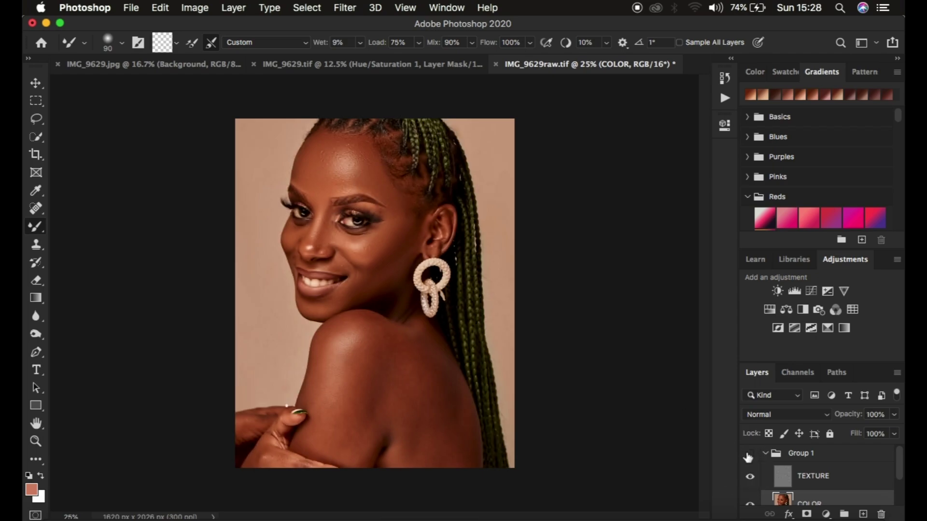
{"action": "left_click", "coordinate": [748, 454]}
{"action": "left_click", "coordinate": [749, 454]}
{"action": "left_click", "coordinate": [748, 454]}
{"action": "left_click", "coordinate": [748, 456]}
{"action": "left_click", "coordinate": [748, 455]}
{"action": "left_click", "coordinate": [748, 456]}
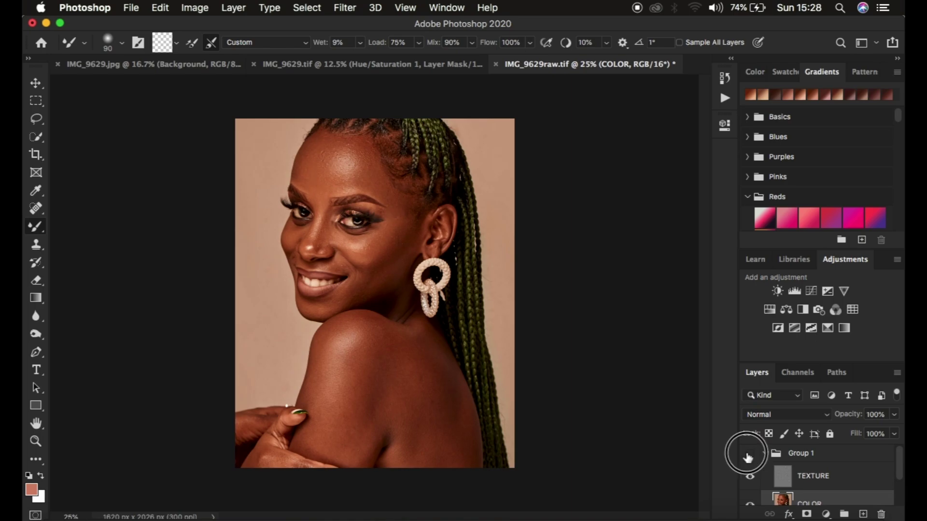
{"action": "left_click", "coordinate": [747, 456]}
{"action": "left_click", "coordinate": [748, 455]}
{"action": "left_click", "coordinate": [749, 456]}
{"action": "left_click", "coordinate": [747, 457]}
{"action": "left_click", "coordinate": [748, 457]}
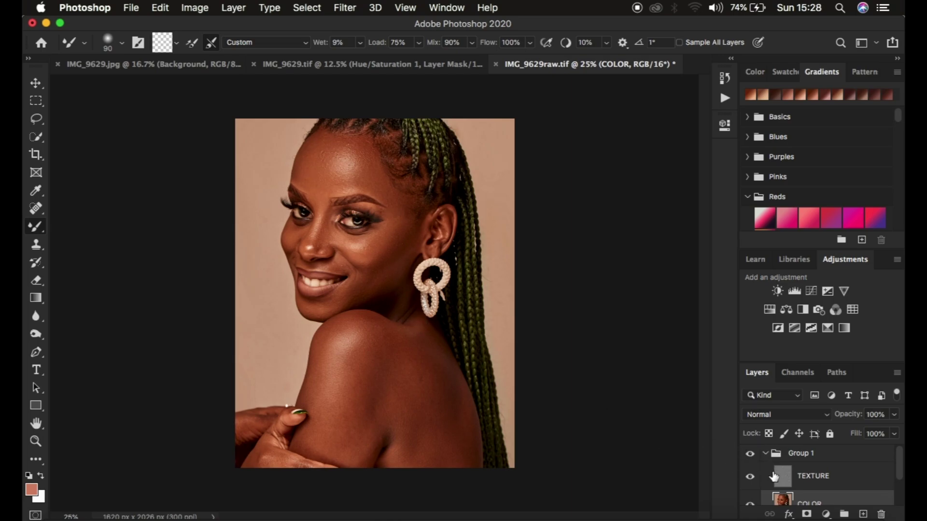
{"action": "left_click", "coordinate": [750, 479]}
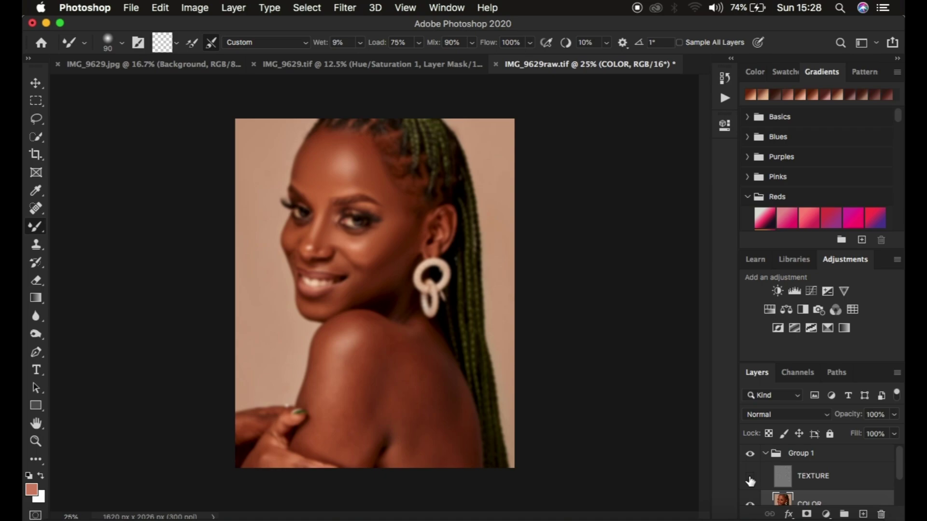
{"action": "key", "text": "bracketright"}
{"action": "key", "text": "bracketright"}
{"action": "key", "text": "bracketright"}
{"action": "key", "text": "bracketright"}
Smooth the shoulder skin toward the hand, then show TEXTURE again
{"action": "mouse_move", "coordinate": [373, 329]}
{"action": "left_mouse_down"}
{"action": "mouse_move", "coordinate": [352, 418]}
{"action": "mouse_move", "coordinate": [410, 362]}
{"action": "mouse_move", "coordinate": [404, 432]}
{"action": "left_mouse_up"}
{"action": "key", "text": "bracketright"}
{"action": "key", "text": "bracketright"}
{"action": "key", "text": "bracketleft"}
{"action": "key", "text": "bracketleft"}
{"action": "key", "text": "bracketleft"}
{"action": "key", "text": "bracketleft"}
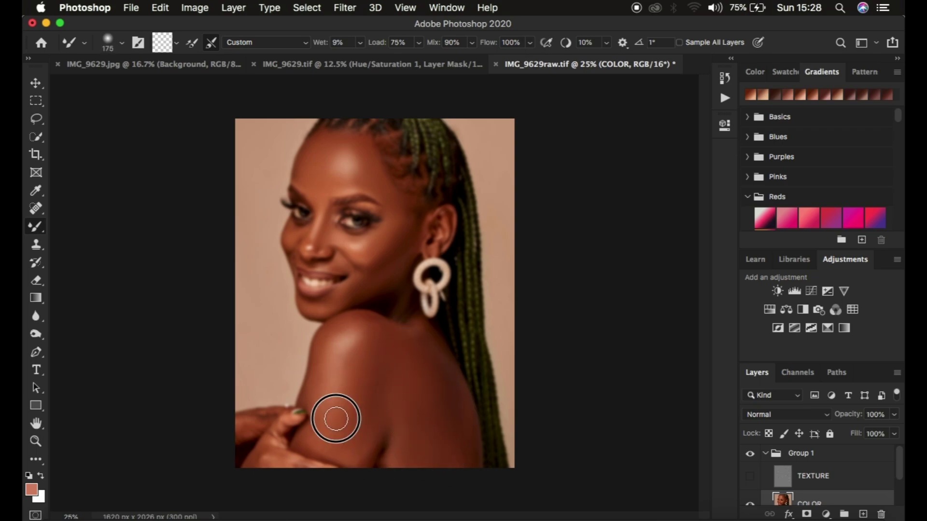
{"action": "mouse_move", "coordinate": [343, 418]}
{"action": "left_mouse_down"}
{"action": "mouse_move", "coordinate": [355, 441]}
{"action": "mouse_move", "coordinate": [257, 461]}
{"action": "left_mouse_up"}
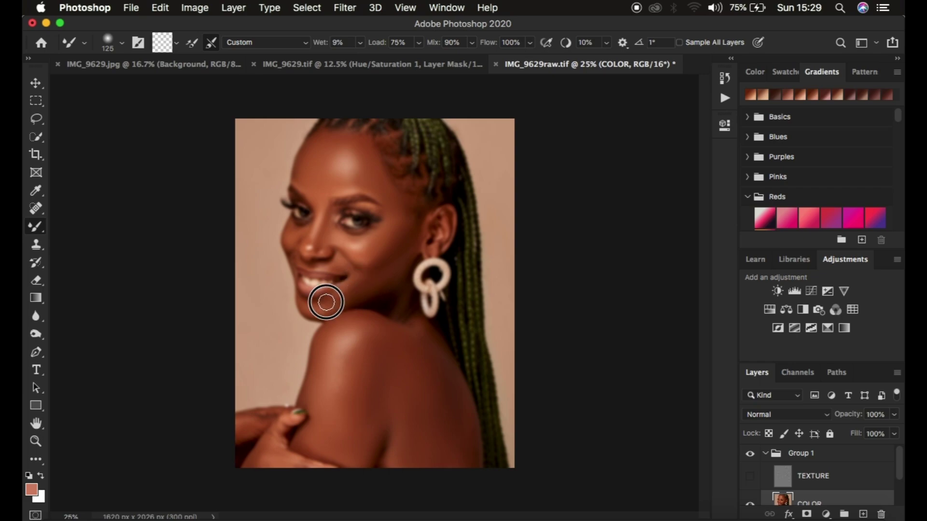
{"action": "key", "text": "bracketright"}
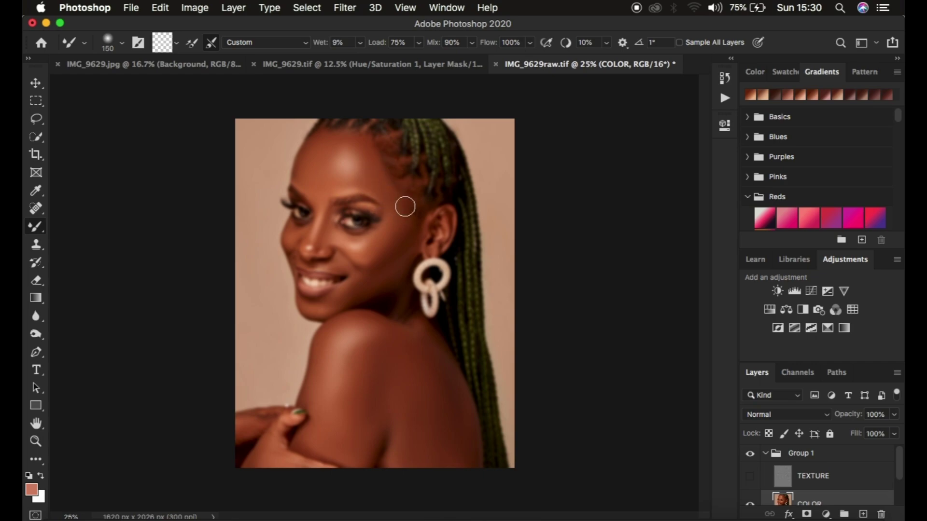
{"action": "left_click", "coordinate": [751, 479]}
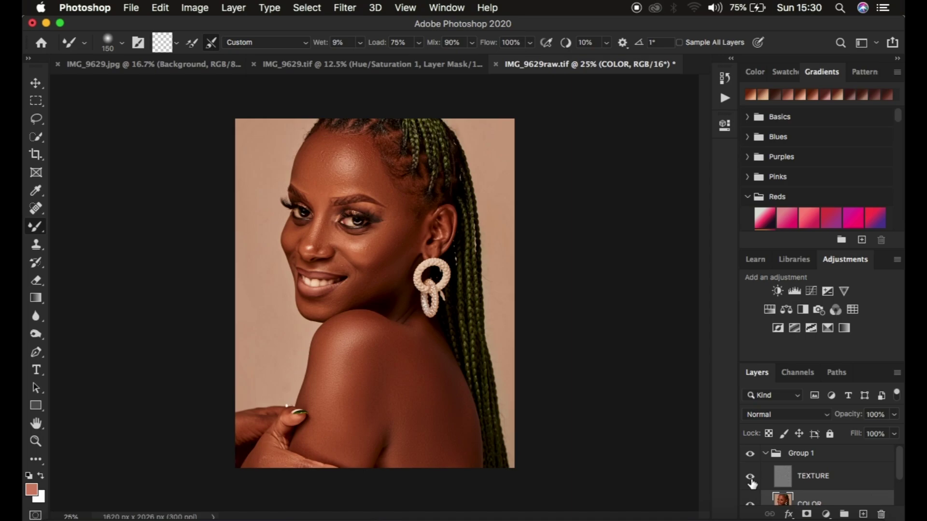
Toggle Group 1 to compare before and after, shrink the brush to 90 px, and pick the Lasso
{"action": "left_click", "coordinate": [748, 453]}
{"action": "left_click", "coordinate": [749, 453]}
{"action": "left_click", "coordinate": [749, 452]}
{"action": "left_click", "coordinate": [748, 453]}
{"action": "key", "text": "bracketleft"}
{"action": "key", "text": "bracketleft"}
{"action": "key", "text": "bracketleft"}
{"action": "left_click", "coordinate": [36, 120]}
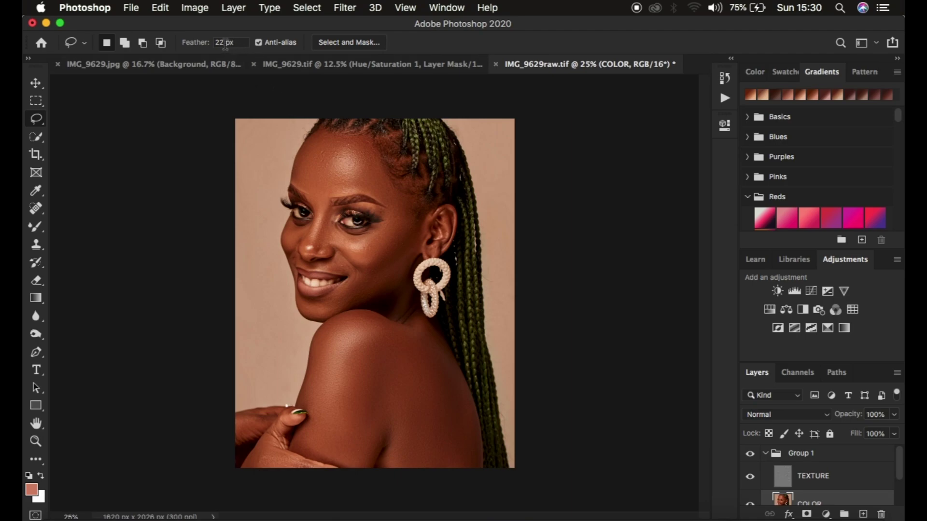
Lasso-select the forehead from the hairline and bring up Gaussian Blur
{"action": "mouse_move", "coordinate": [320, 127]}
{"action": "left_mouse_down"}
{"action": "mouse_move", "coordinate": [371, 147]}
{"action": "mouse_move", "coordinate": [397, 213]}
{"action": "mouse_move", "coordinate": [370, 192]}
{"action": "mouse_move", "coordinate": [330, 193]}
{"action": "left_mouse_up"}
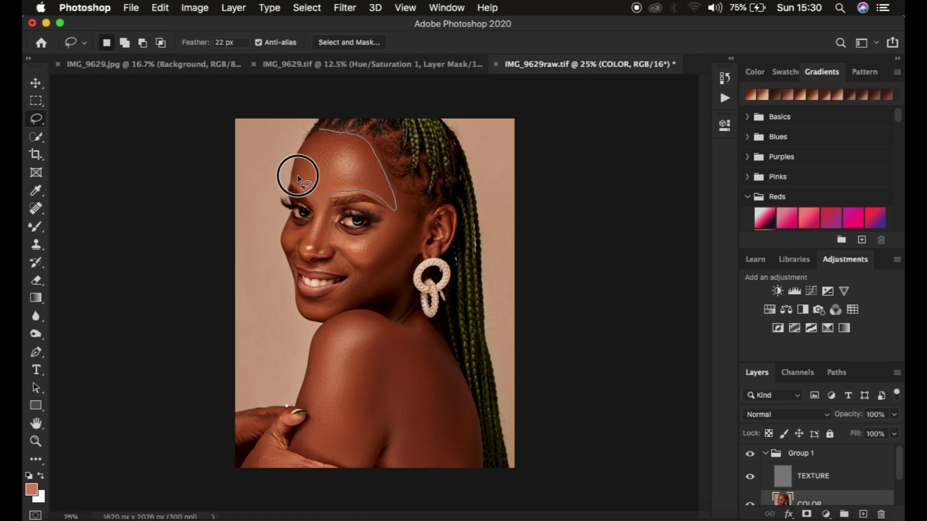
{"action": "left_click_drag", "start_coordinate": [304, 149], "coordinate": [314, 132]}
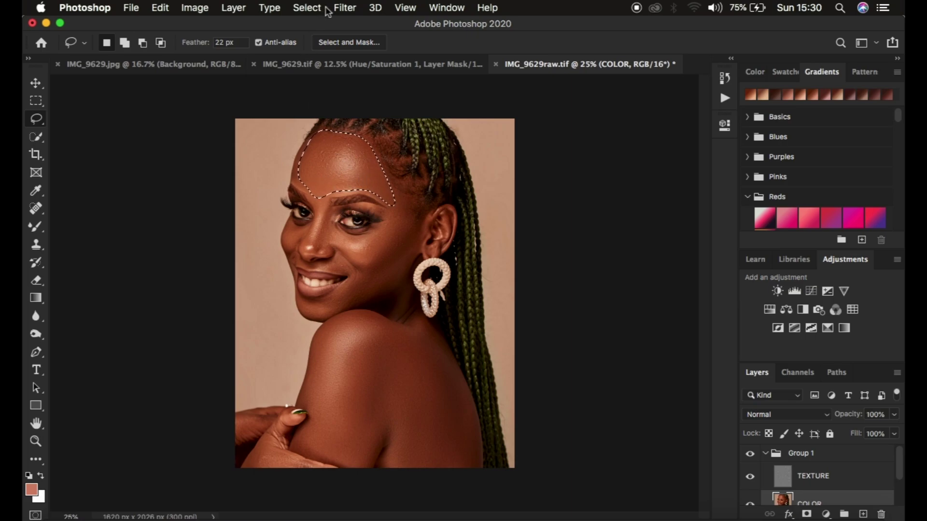
{"action": "left_click", "coordinate": [344, 7]}
{"action": "mouse_move", "coordinate": [348, 172]}
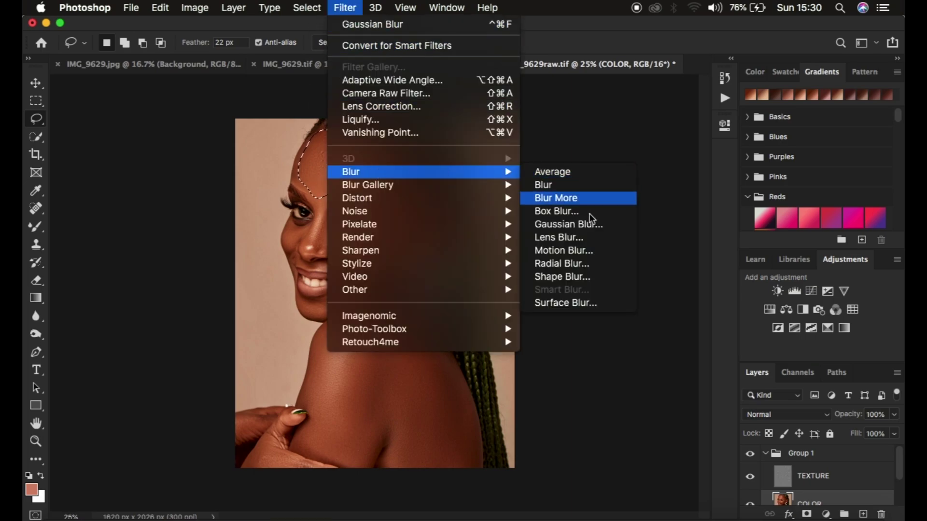
{"action": "left_click", "coordinate": [568, 224]}
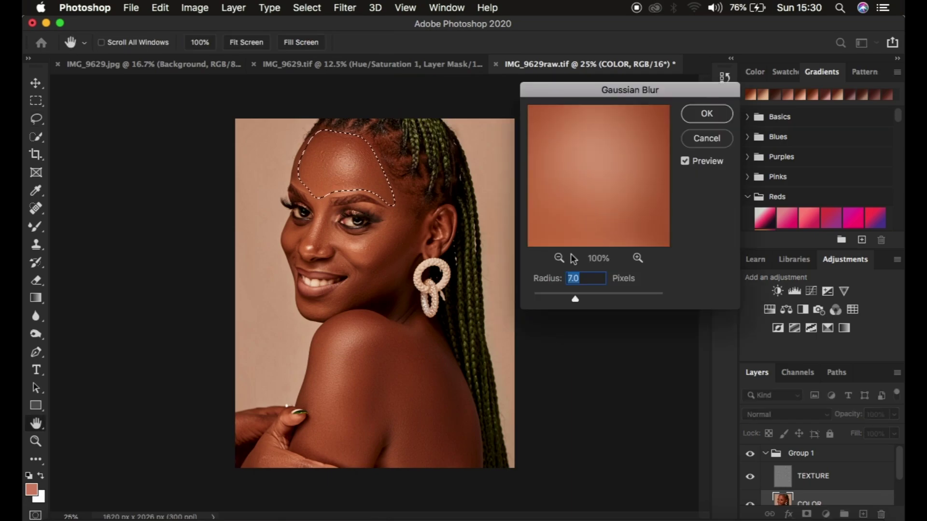
Set the Gaussian Blur radius to 21 pixels and apply it
{"action": "left_click", "coordinate": [575, 300]}
{"action": "left_click_drag", "start_coordinate": [575, 300], "coordinate": [592, 301]}
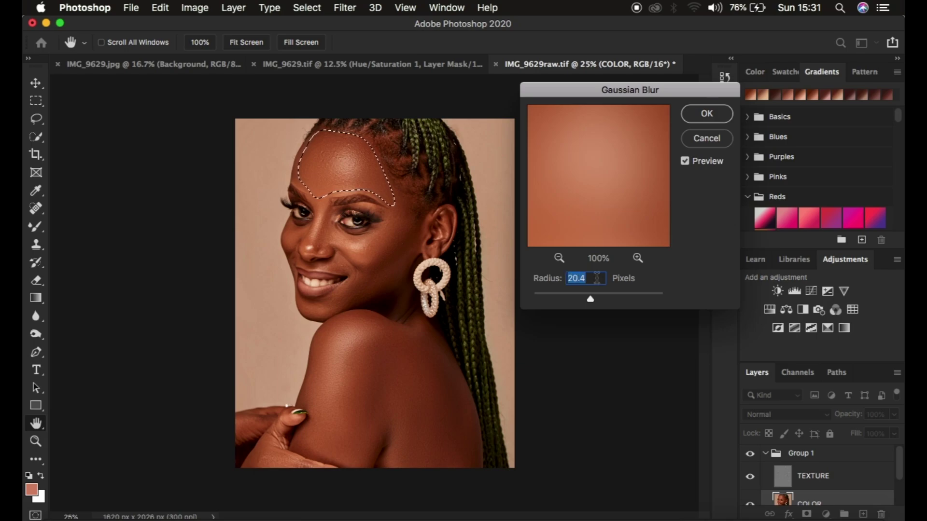
{"action": "type", "text": "7"}
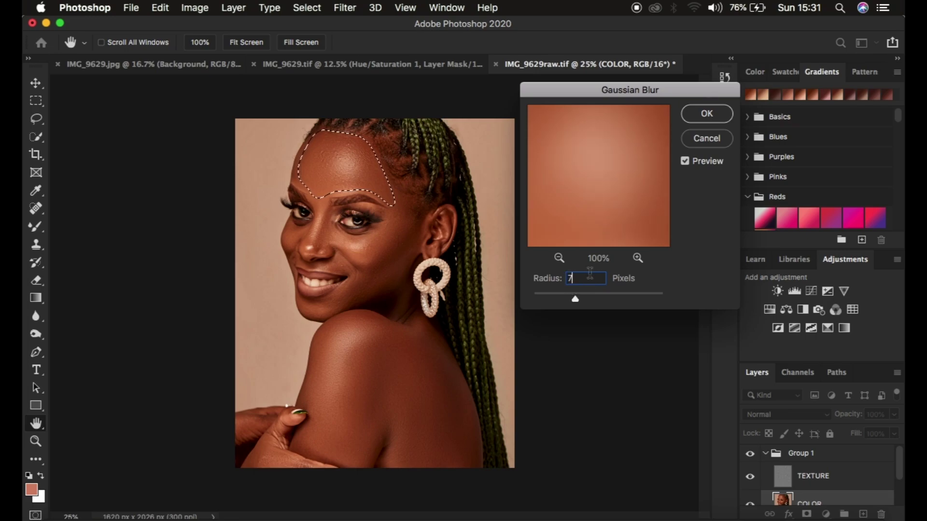
{"action": "key", "text": "BackSpace"}
{"action": "type", "text": "21"}
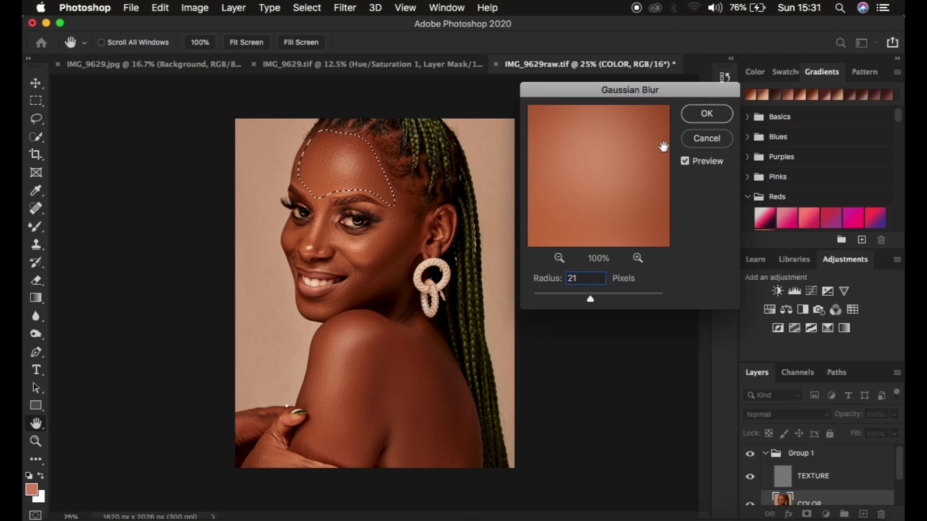
{"action": "left_click", "coordinate": [700, 115]}
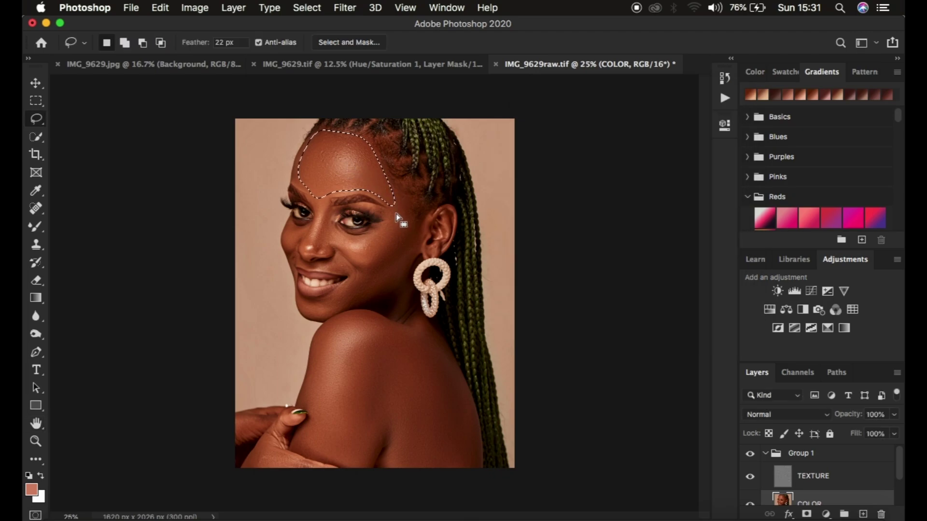
Deselect, then lasso the cheek and Gaussian-blur it twice
{"action": "key", "text": "super+d"}
{"action": "mouse_move", "coordinate": [376, 233]}
{"action": "left_mouse_down"}
{"action": "mouse_move", "coordinate": [385, 250]}
{"action": "mouse_move", "coordinate": [417, 209]}
{"action": "mouse_move", "coordinate": [394, 195]}
{"action": "left_mouse_up"}
{"action": "right_click", "coordinate": [402, 221]}
{"action": "left_click", "coordinate": [464, 422]}
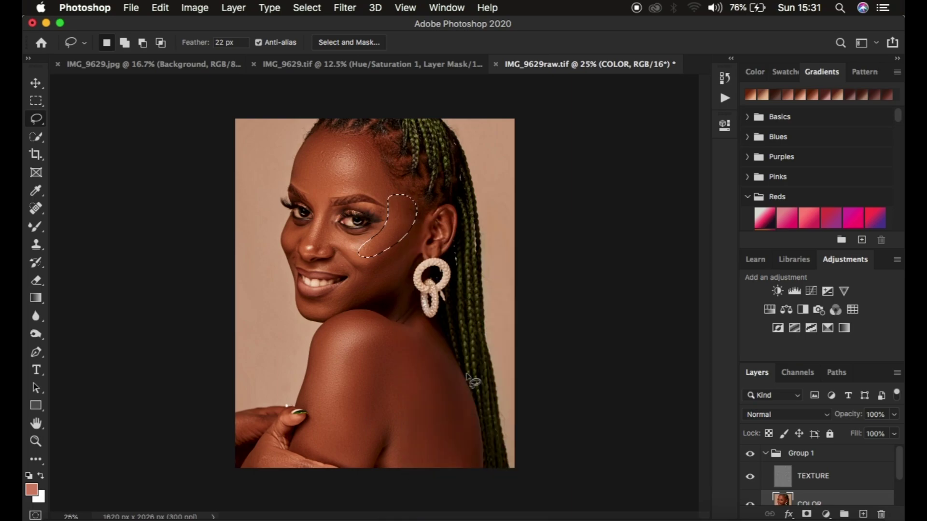
{"action": "mouse_move", "coordinate": [397, 235]}
{"action": "left_mouse_down"}
{"action": "mouse_move", "coordinate": [356, 296]}
{"action": "mouse_move", "coordinate": [397, 278]}
{"action": "mouse_move", "coordinate": [412, 239]}
{"action": "left_mouse_up"}
{"action": "right_click", "coordinate": [396, 264]}
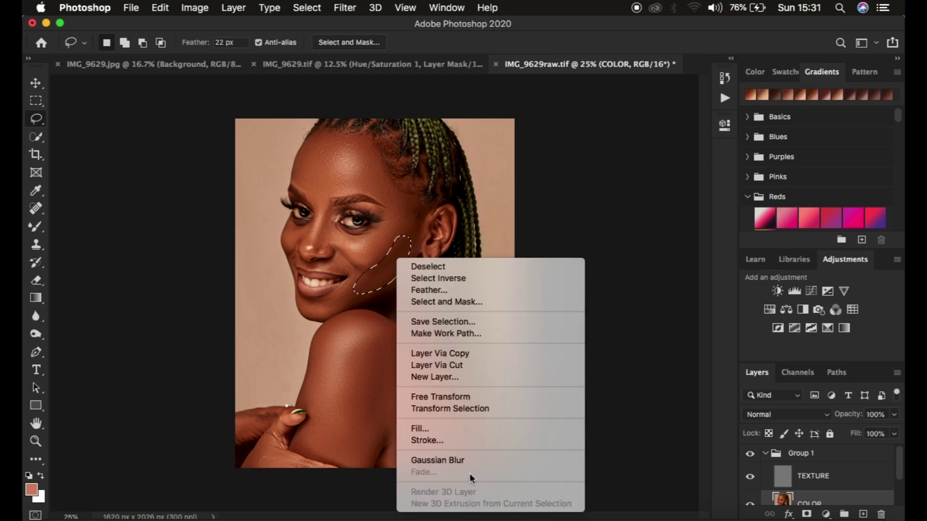
{"action": "left_click", "coordinate": [466, 458]}
{"action": "key", "text": "super+d"}
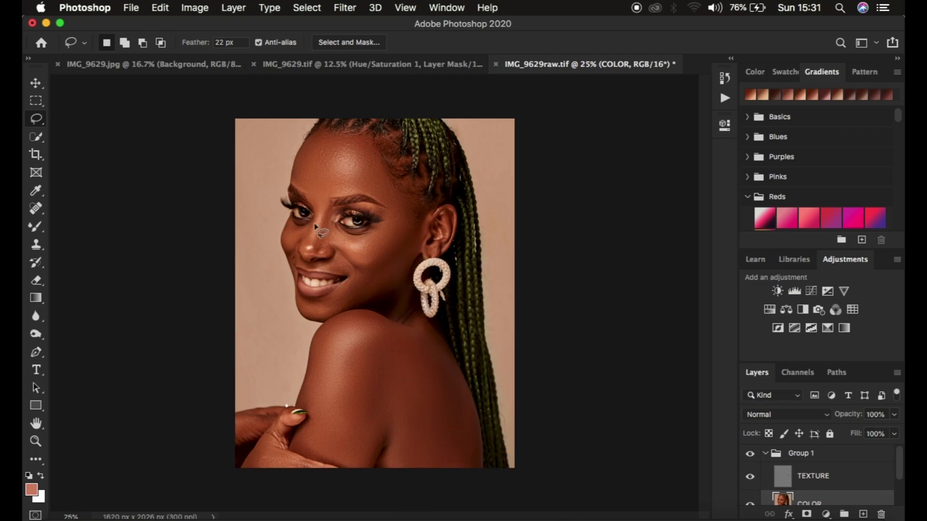
Lasso and blur the areas around the nose and below the mouth, then deselect
{"action": "mouse_move", "coordinate": [326, 212]}
{"action": "left_mouse_down"}
{"action": "mouse_move", "coordinate": [318, 241]}
{"action": "mouse_move", "coordinate": [321, 232]}
{"action": "mouse_move", "coordinate": [336, 234]}
{"action": "mouse_move", "coordinate": [328, 219]}
{"action": "left_mouse_up"}
{"action": "right_click", "coordinate": [326, 229]}
{"action": "left_click", "coordinate": [389, 428]}
{"action": "mouse_move", "coordinate": [305, 300]}
{"action": "left_mouse_down"}
{"action": "mouse_move", "coordinate": [367, 271]}
{"action": "mouse_move", "coordinate": [375, 279]}
{"action": "mouse_move", "coordinate": [355, 302]}
{"action": "mouse_move", "coordinate": [302, 301]}
{"action": "left_mouse_up"}
{"action": "right_click", "coordinate": [331, 302]}
{"action": "left_click", "coordinate": [392, 463]}
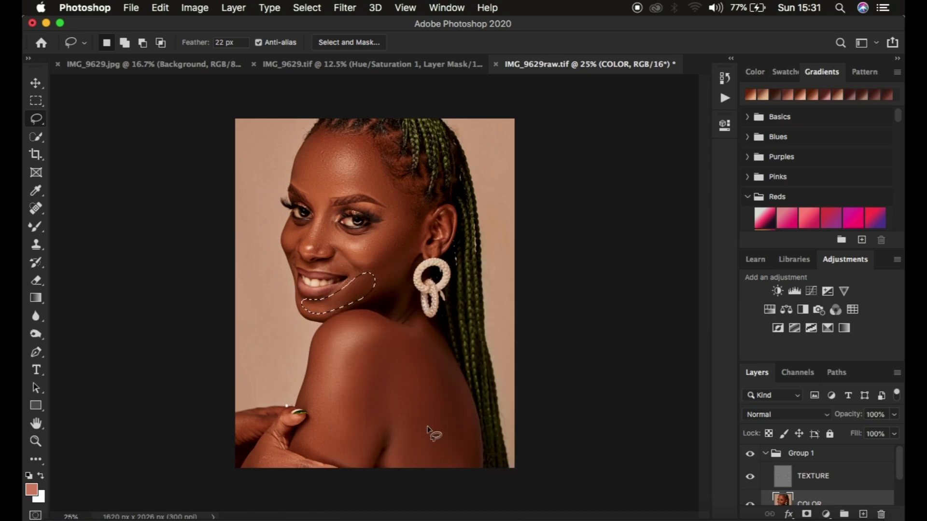
{"action": "left_click", "coordinate": [427, 375]}
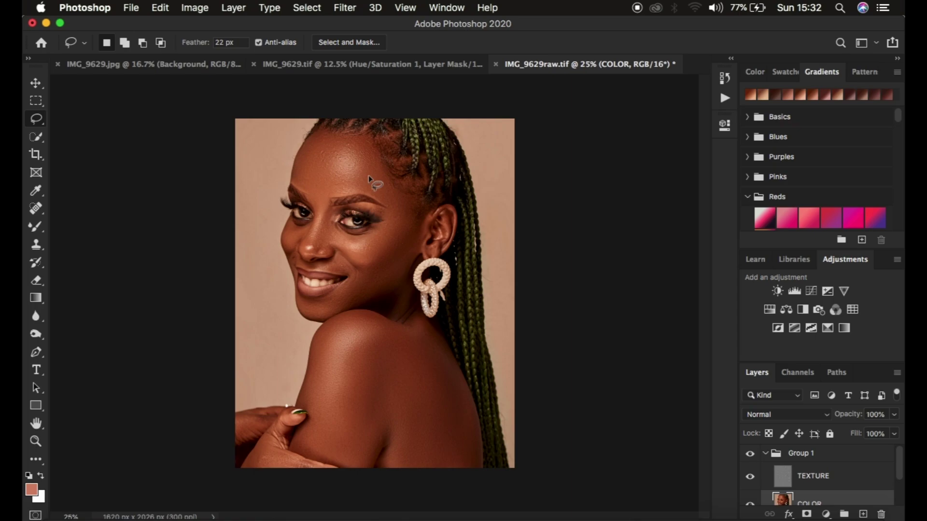
{"action": "key", "text": "super+minus"}
{"action": "key", "text": "super+minus"}
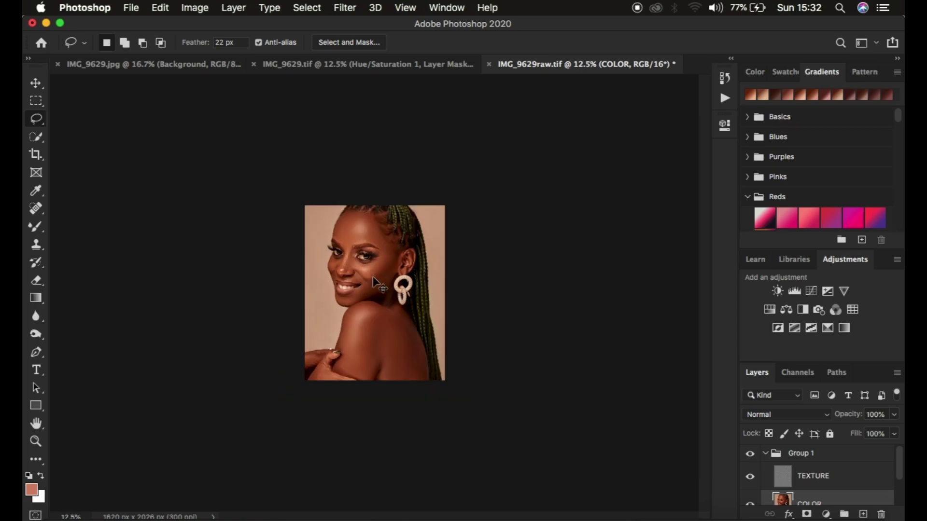
Select the TEXTURE layer, choose the Clone Stamp tool, zoom to 200% and shrink the brush to 16
{"action": "key", "text": "super+plus"}
{"action": "key", "text": "super+plus"}
{"action": "key", "text": "super+plus"}
{"action": "key", "text": "super+plus"}
{"action": "key", "text": "super+plus"}
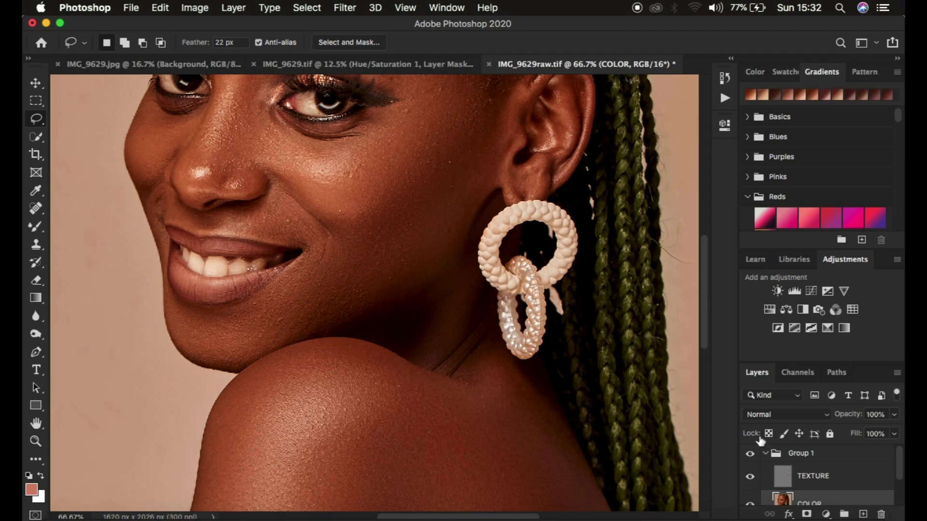
{"action": "left_click", "coordinate": [818, 481]}
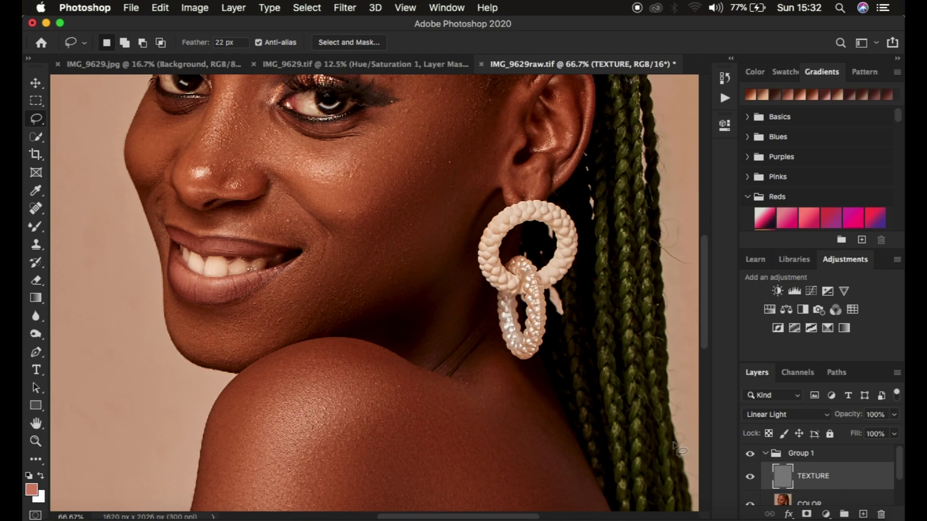
{"action": "left_click", "coordinate": [36, 245]}
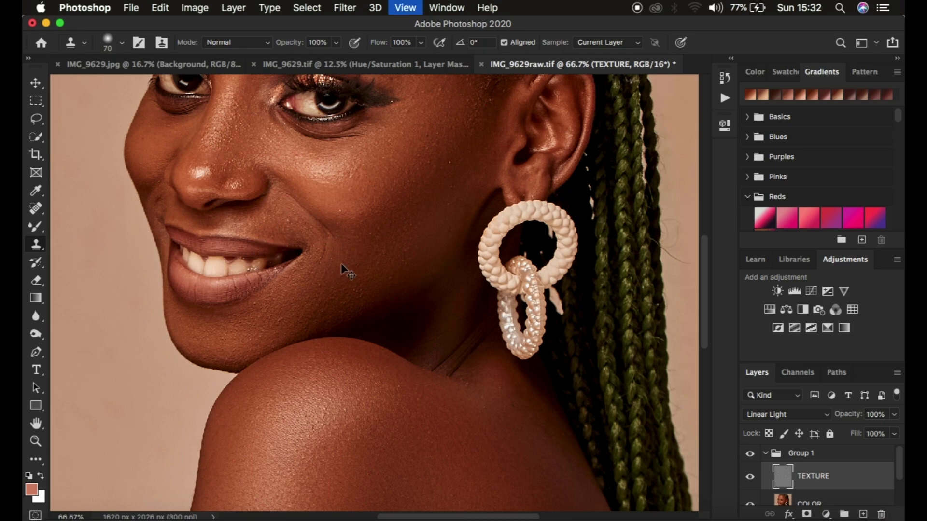
{"action": "key", "text": "super+1"}
{"action": "key", "text": "super+equal"}
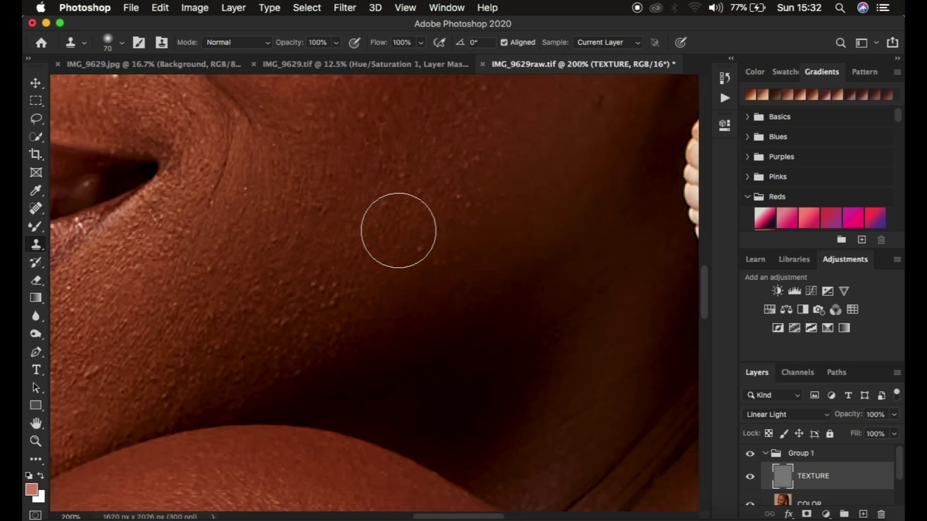
{"action": "scroll", "coordinate": [426, 224], "scroll_direction": "up", "scroll_amount": 1}
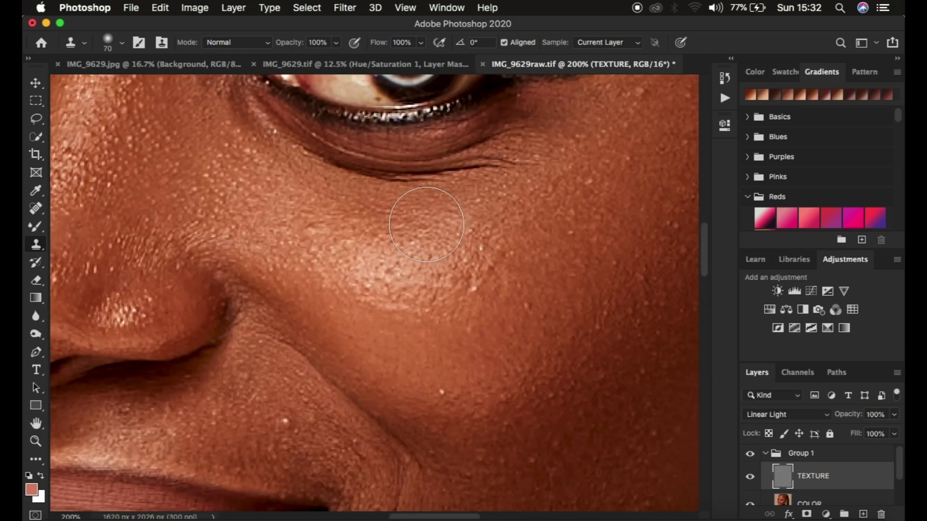
{"action": "key", "text": "bracketleft"}
{"action": "key", "text": "bracketleft"}
{"action": "key", "text": "bracketleft"}
{"action": "key", "text": "bracketleft"}
{"action": "key", "text": "bracketleft"}
{"action": "key", "text": "bracketleft"}
{"action": "key", "text": "bracketleft"}
{"action": "key", "text": "bracketleft"}
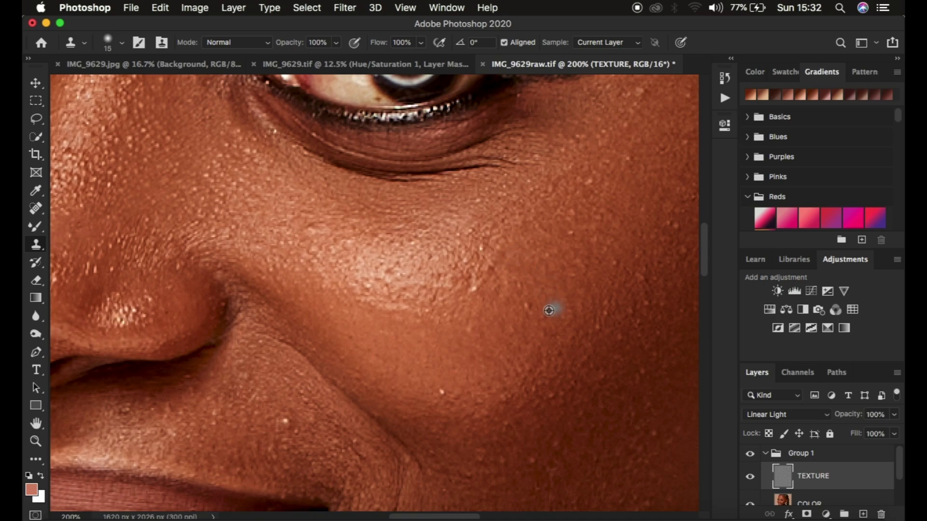
Clone away a white blemish on the cheek, keeping the sample set to Current Layer
{"action": "left_click", "coordinate": [538, 295]}
{"action": "key", "text": "super+z"}
{"action": "left_click", "coordinate": [474, 288]}
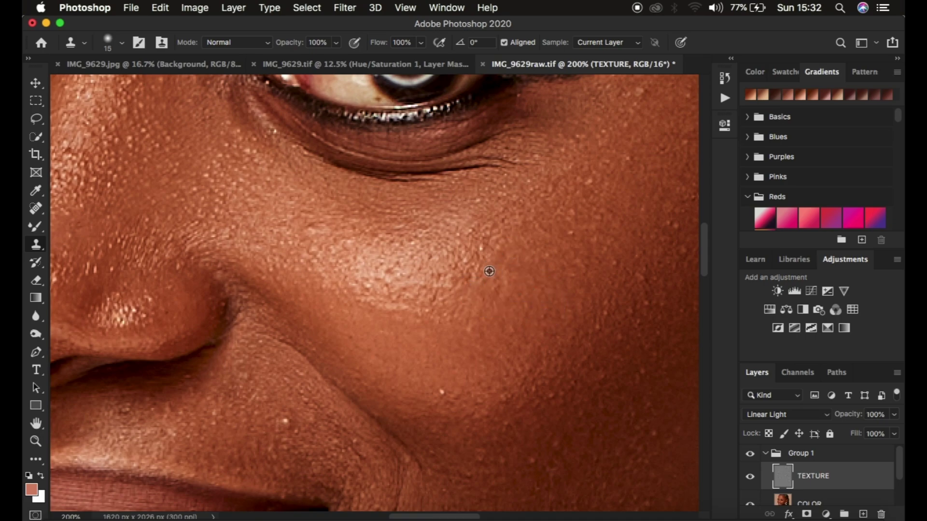
{"action": "key", "text": "bracketright"}
{"action": "key", "text": "bracketright"}
{"action": "key", "text": "bracketright"}
{"action": "left_click", "coordinate": [605, 43]}
{"action": "left_click", "coordinate": [606, 43]}
{"action": "key", "text": "bracketleft"}
{"action": "key", "text": "bracketleft"}
{"action": "key", "text": "bracketleft"}
{"action": "key", "text": "bracketleft"}
{"action": "key", "text": "bracketleft"}
{"action": "key", "text": "bracketright"}
{"action": "key", "text": "bracketright"}
Clone over a bright skin blemish and the lower cheek with a 30–45 brush, then zoom out
{"action": "left_click", "coordinate": [286, 420]}
{"action": "key", "text": "bracketright"}
{"action": "key", "text": "bracketright"}
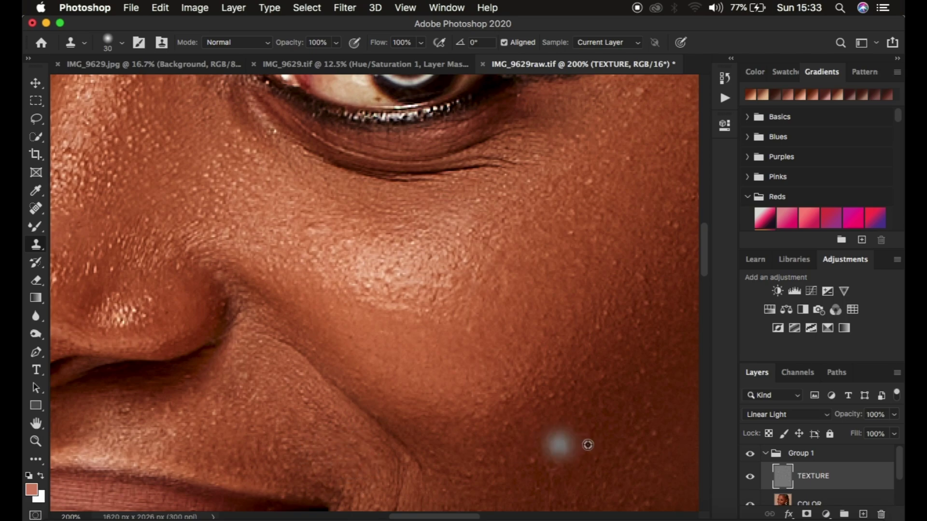
{"action": "left_click_drag", "start_coordinate": [559, 466], "coordinate": [531, 475]}
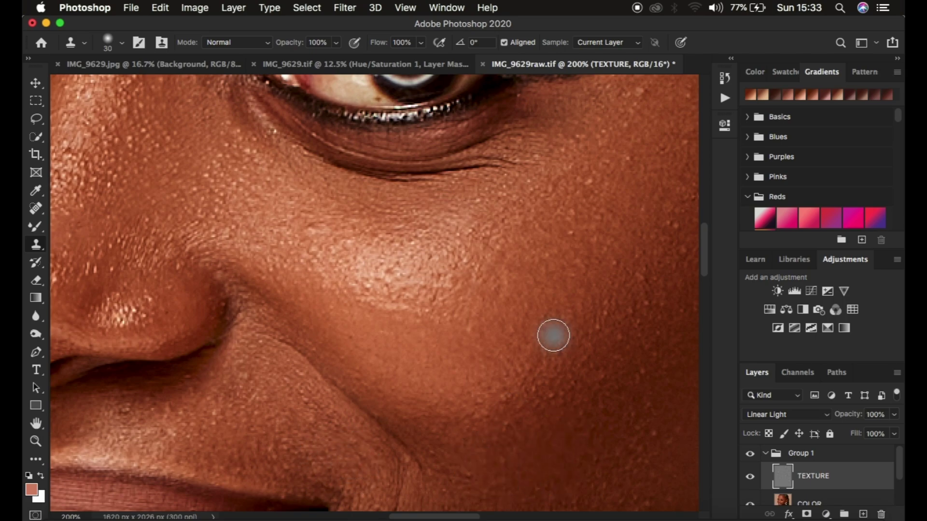
{"action": "key", "text": "super+minus"}
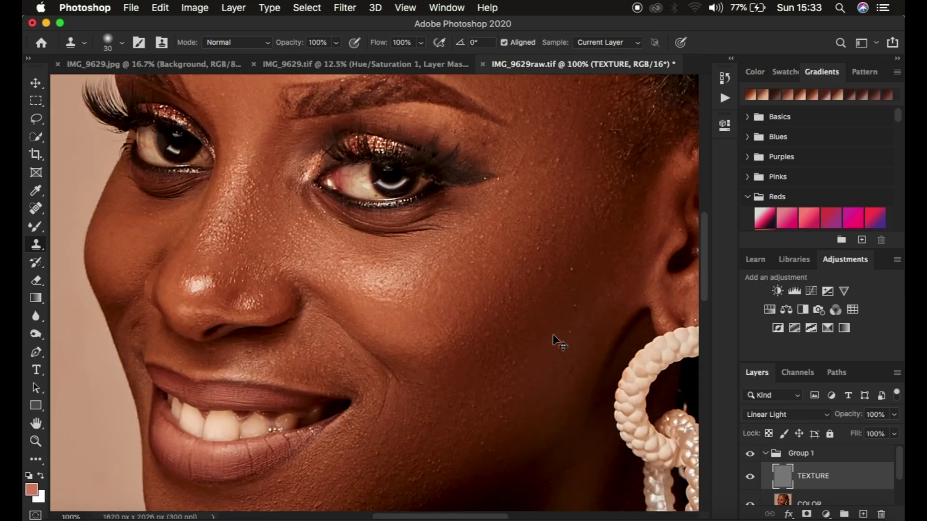
{"action": "left_click", "coordinate": [581, 265]}
{"action": "key", "text": "bracketright"}
{"action": "key", "text": "bracketright"}
{"action": "key", "text": "bracketright"}
{"action": "scroll", "coordinate": [478, 420], "scroll_direction": "down", "scroll_amount": 3}
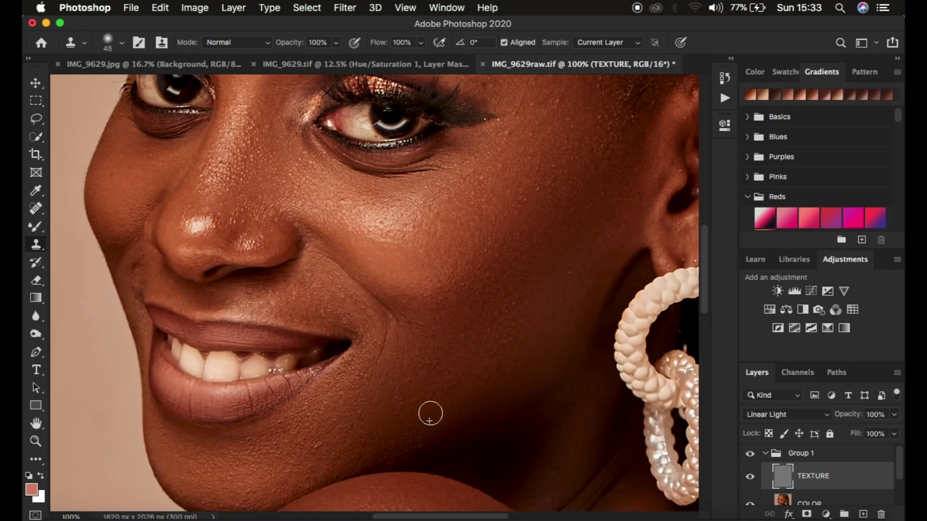
{"action": "scroll", "coordinate": [490, 292], "scroll_direction": "up", "scroll_amount": 5}
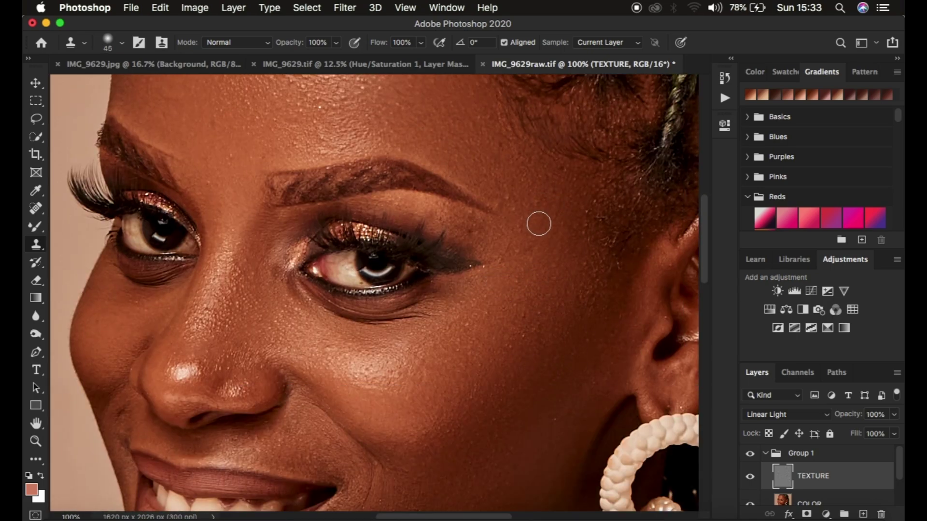
{"action": "scroll", "coordinate": [538, 203], "scroll_direction": "up", "scroll_amount": 5}
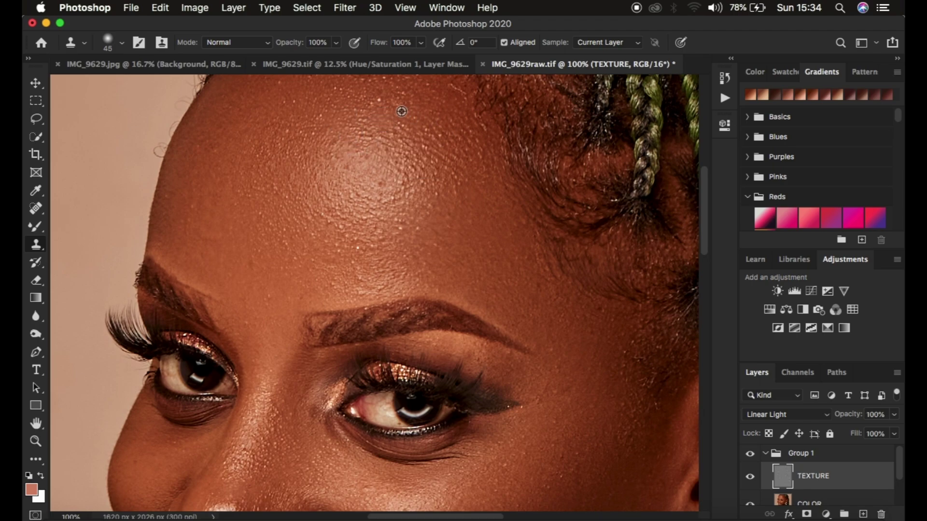
{"action": "scroll", "coordinate": [290, 279], "scroll_direction": "down", "scroll_amount": 5}
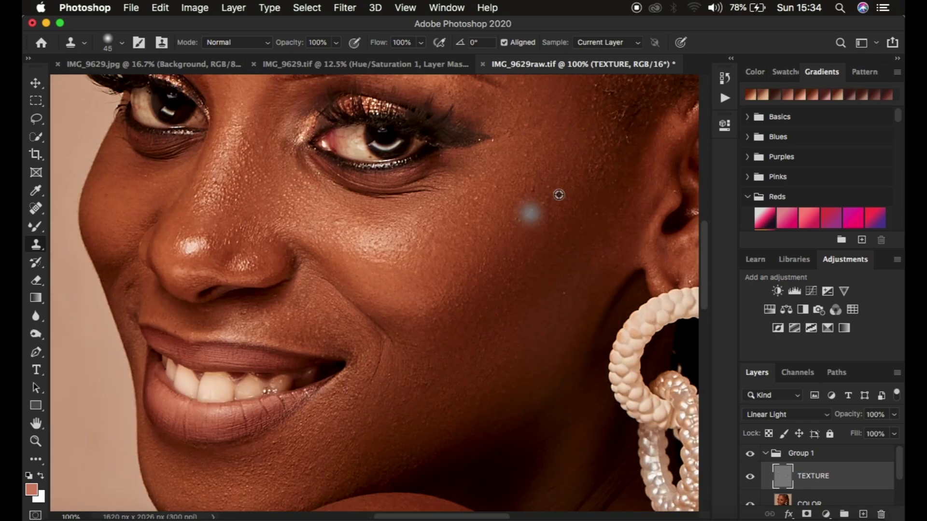
{"action": "key", "text": "super+minus"}
{"action": "key", "text": "super+minus"}
{"action": "key", "text": "super+minus"}
{"action": "key", "text": "super+minus"}
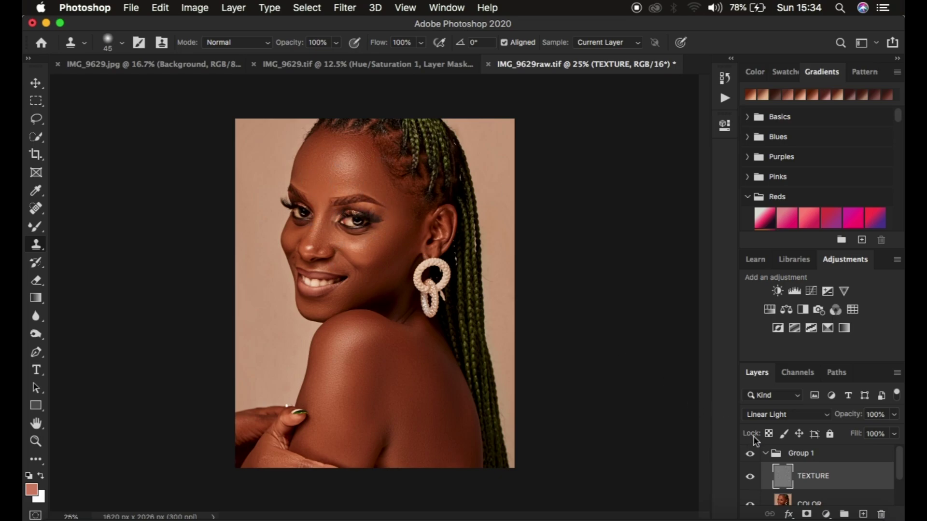
{"action": "left_click", "coordinate": [765, 455]}
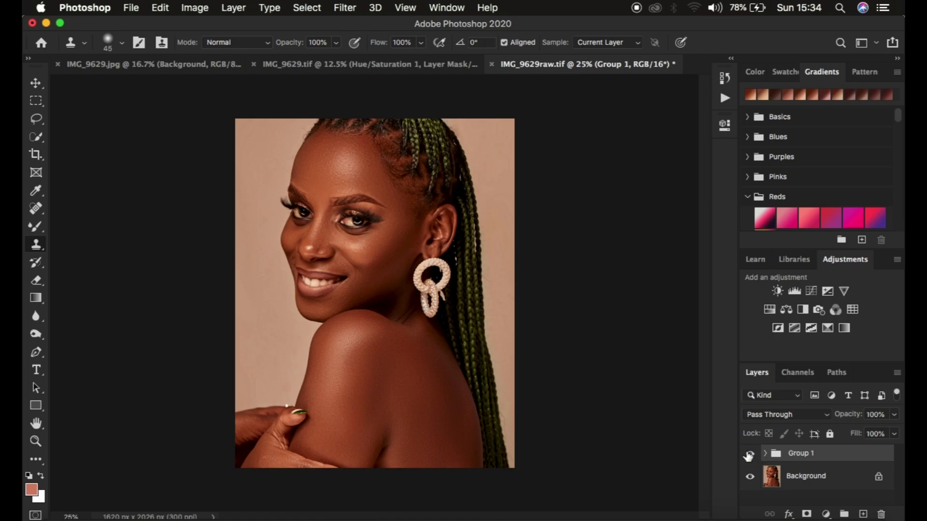
Add a Curves 1 adjustment layer with its white point at input 192 to brighten the portrait
{"action": "left_click", "coordinate": [749, 455]}
{"action": "left_click", "coordinate": [749, 455]}
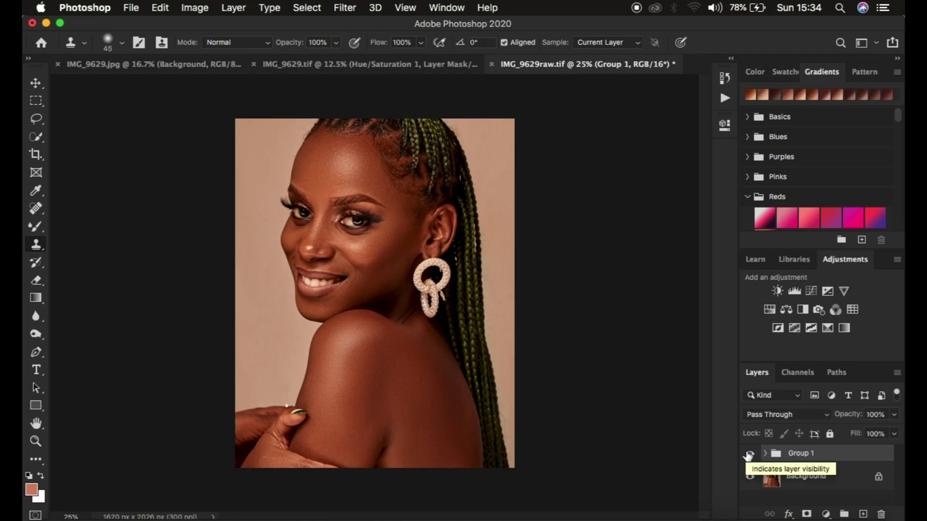
{"action": "left_click", "coordinate": [826, 514]}
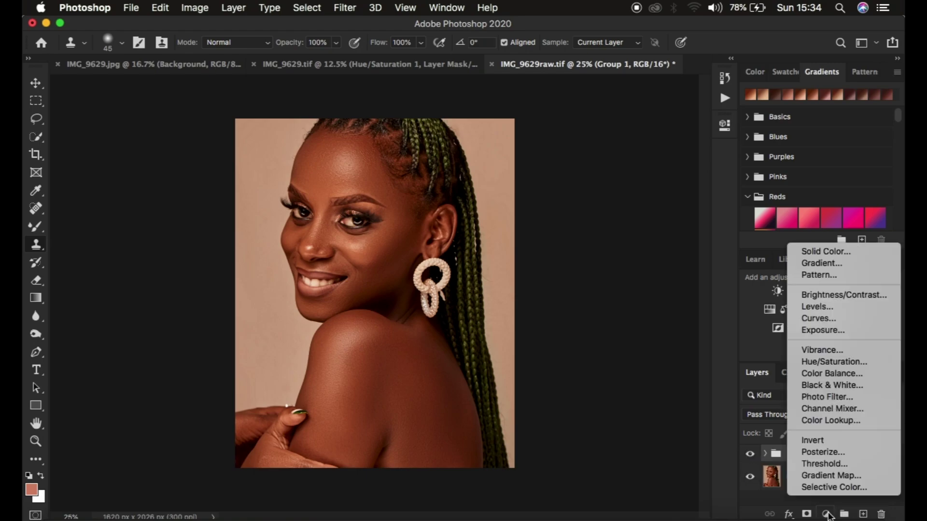
{"action": "left_click", "coordinate": [828, 318]}
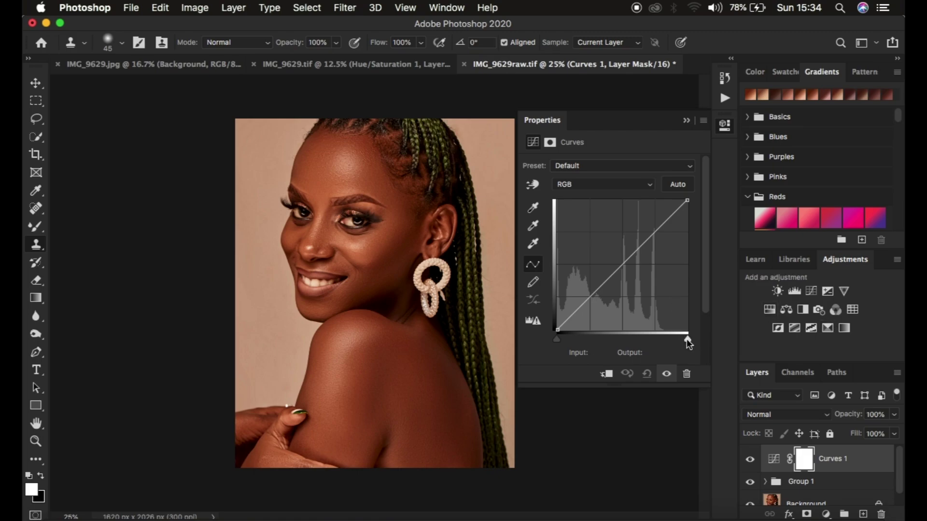
{"action": "left_click_drag", "start_coordinate": [686, 338], "coordinate": [655, 335]}
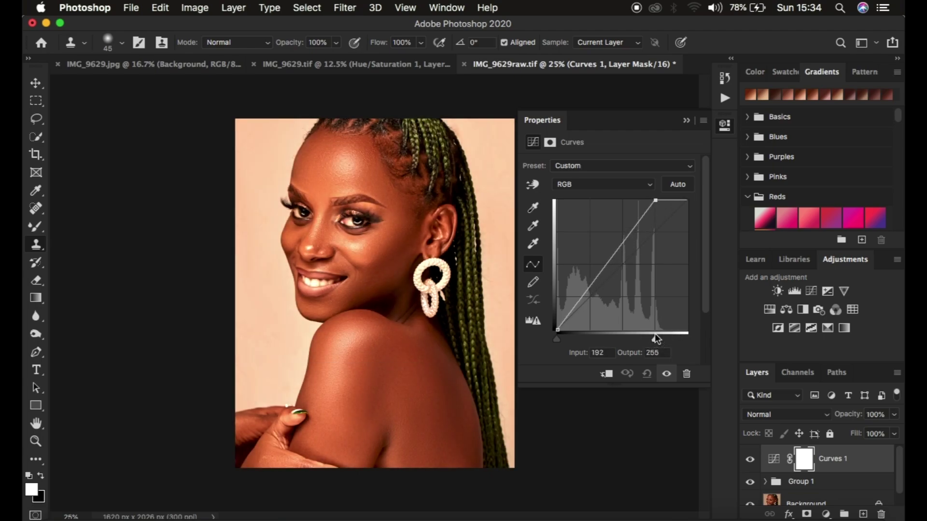
{"action": "left_click", "coordinate": [686, 119]}
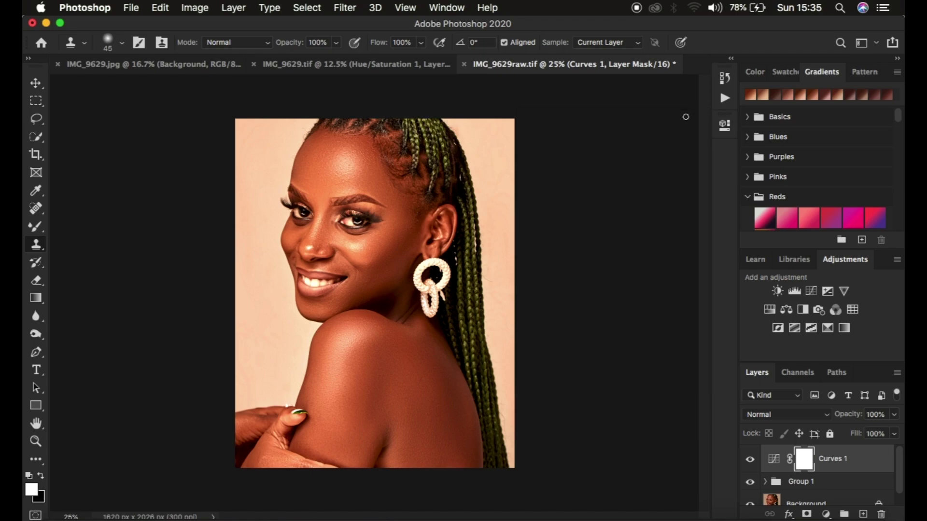
{"action": "key", "text": "super+2"}
{"action": "double_click", "coordinate": [867, 461]}
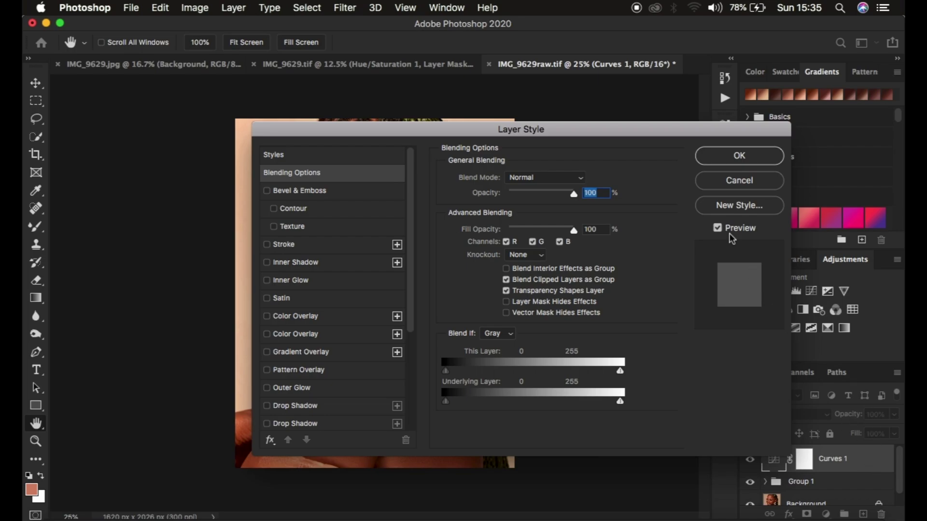
In Curves 1's Gray Blend If, split the Underlying Layer black slider to 120/213 and apply
{"action": "left_click_drag", "start_coordinate": [645, 127], "coordinate": [819, 34]}
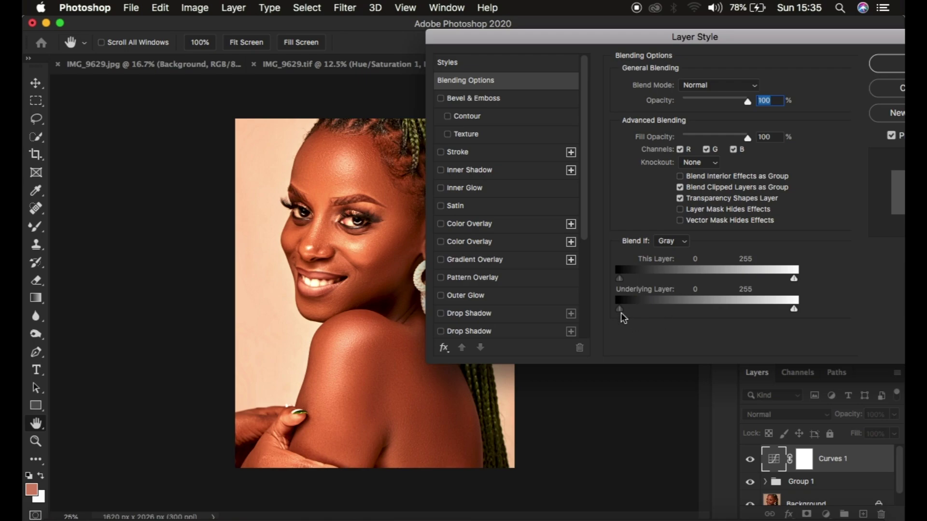
{"action": "left_click", "coordinate": [668, 243]}
{"action": "left_click", "coordinate": [641, 305]}
{"action": "left_click_drag", "start_coordinate": [621, 312], "coordinate": [712, 312]}
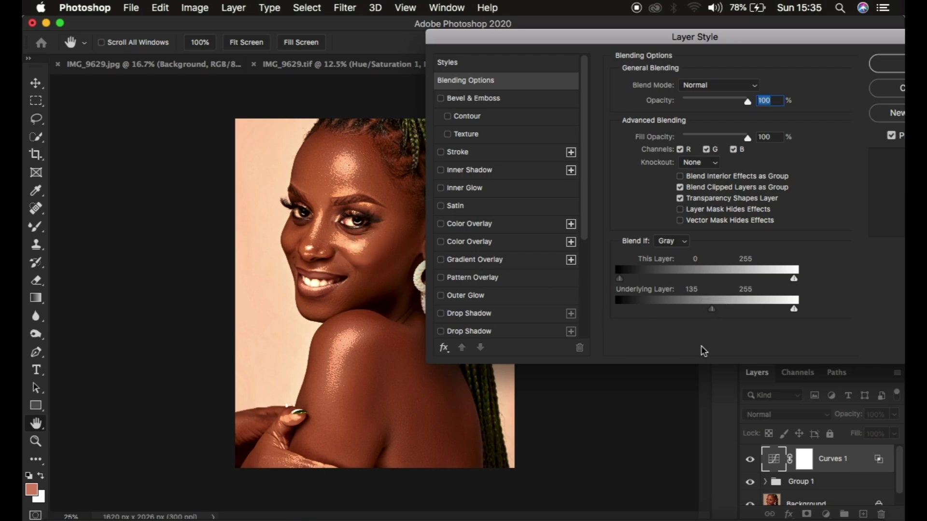
{"action": "left_click", "coordinate": [714, 312]}
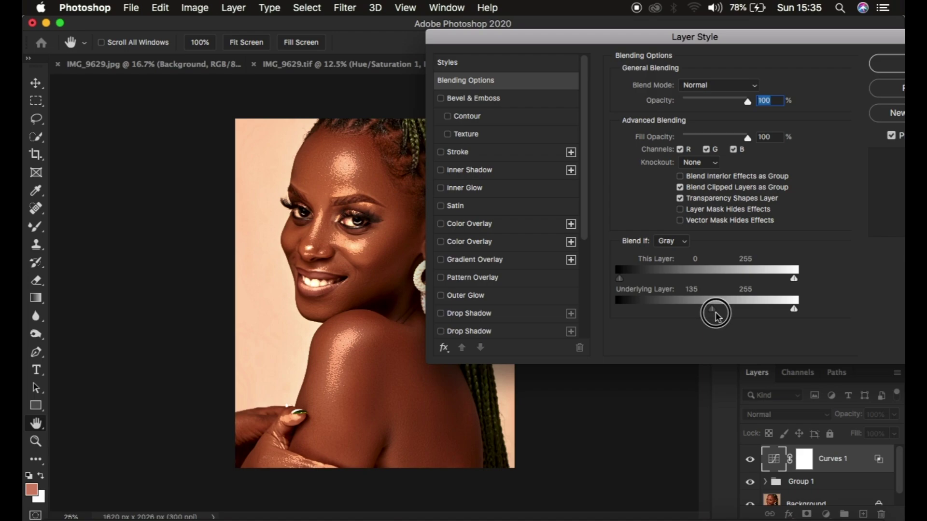
{"action": "mouse_move", "coordinate": [714, 311]}
{"action": "left_mouse_down"}
{"action": "mouse_move", "coordinate": [768, 312]}
{"action": "mouse_move", "coordinate": [703, 314]}
{"action": "left_mouse_up"}
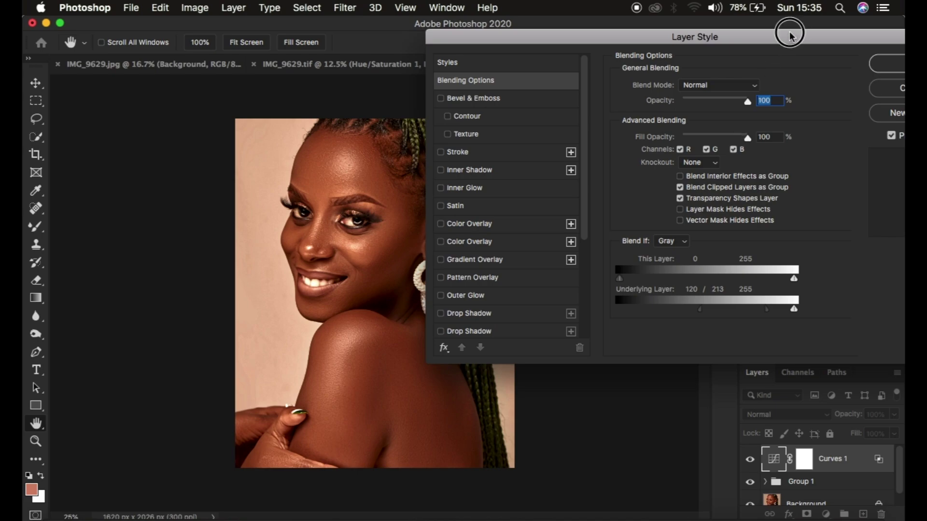
{"action": "left_click_drag", "start_coordinate": [790, 35], "coordinate": [685, 43]}
{"action": "left_click", "coordinate": [769, 83]}
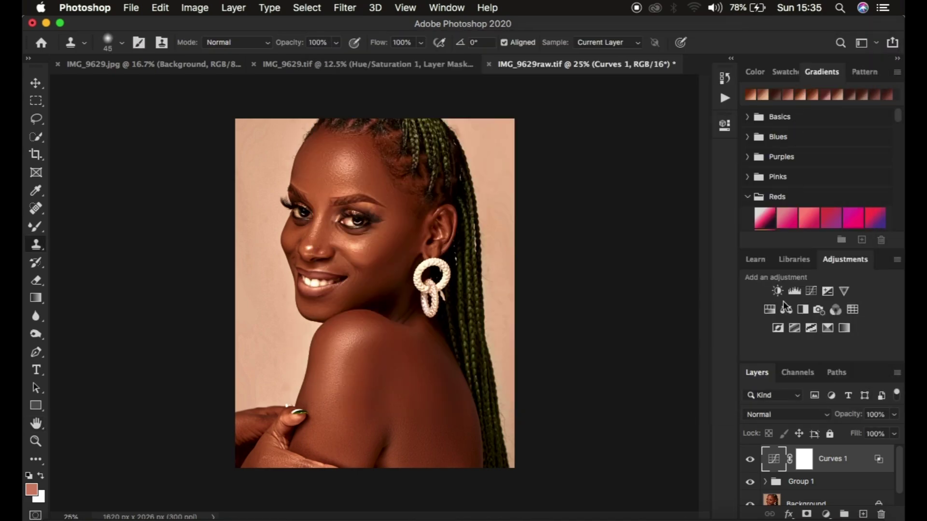
Invert the Curves 1 mask to black, hiding the brightening
{"action": "left_click", "coordinate": [749, 460]}
{"action": "left_click", "coordinate": [750, 460]}
{"action": "left_click", "coordinate": [804, 459]}
{"action": "key", "text": "super+i"}
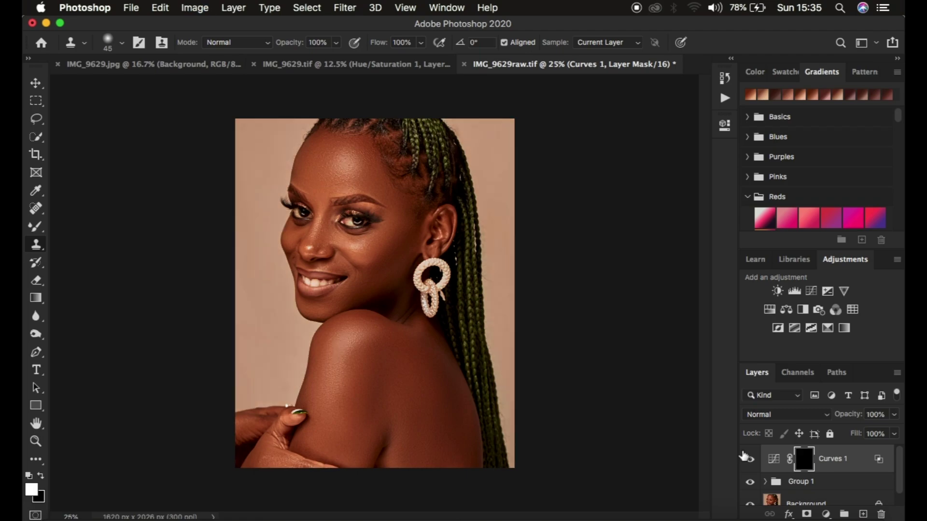
Paint white with a 250 Brush on the forehead, under-eye cheek and shoulder
{"action": "left_click", "coordinate": [38, 229]}
{"action": "right_click", "coordinate": [38, 230]}
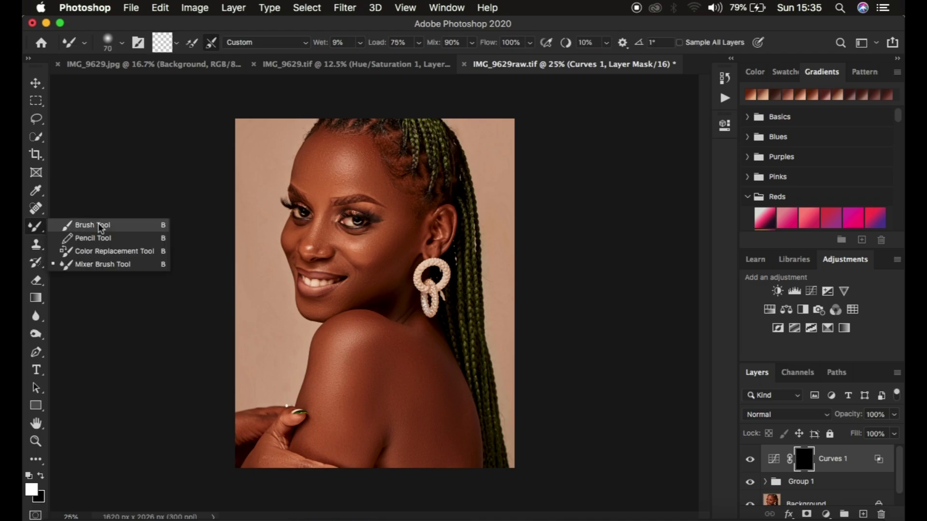
{"action": "left_click", "coordinate": [93, 225]}
{"action": "key", "text": "bracketleft"}
{"action": "key", "text": "bracketleft"}
{"action": "key", "text": "bracketleft"}
{"action": "key", "text": "bracketleft"}
{"action": "key", "text": "bracketleft"}
{"action": "key", "text": "bracketleft"}
{"action": "key", "text": "bracketleft"}
{"action": "key", "text": "bracketleft"}
{"action": "key", "text": "bracketleft"}
{"action": "key", "text": "bracketleft"}
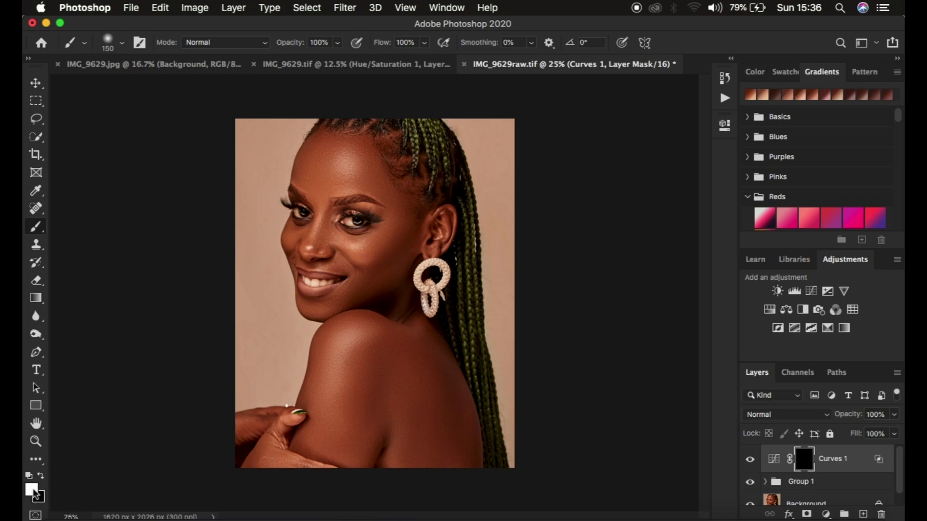
{"action": "key", "text": "bracketright"}
{"action": "key", "text": "bracketright"}
{"action": "key", "text": "bracketright"}
{"action": "mouse_move", "coordinate": [350, 169]}
{"action": "left_mouse_down"}
{"action": "mouse_move", "coordinate": [331, 166]}
{"action": "mouse_move", "coordinate": [344, 169]}
{"action": "left_mouse_up"}
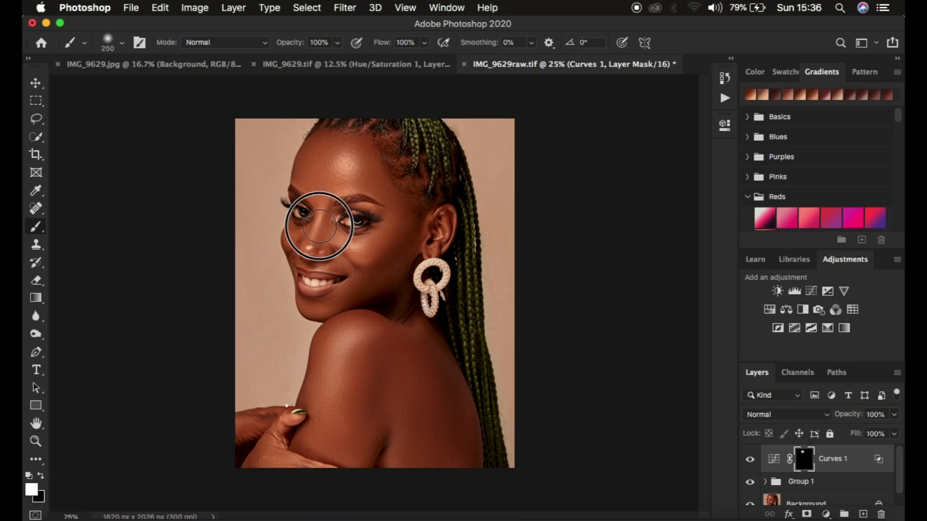
{"action": "mouse_move", "coordinate": [317, 237]}
{"action": "left_mouse_down"}
{"action": "mouse_move", "coordinate": [362, 244]}
{"action": "mouse_move", "coordinate": [355, 242]}
{"action": "left_mouse_up"}
{"action": "mouse_move", "coordinate": [347, 340]}
{"action": "left_mouse_down"}
{"action": "mouse_move", "coordinate": [338, 394]}
{"action": "mouse_move", "coordinate": [331, 310]}
{"action": "mouse_move", "coordinate": [355, 309]}
{"action": "mouse_move", "coordinate": [335, 383]}
{"action": "mouse_move", "coordinate": [289, 451]}
{"action": "mouse_move", "coordinate": [331, 465]}
{"action": "left_mouse_up"}
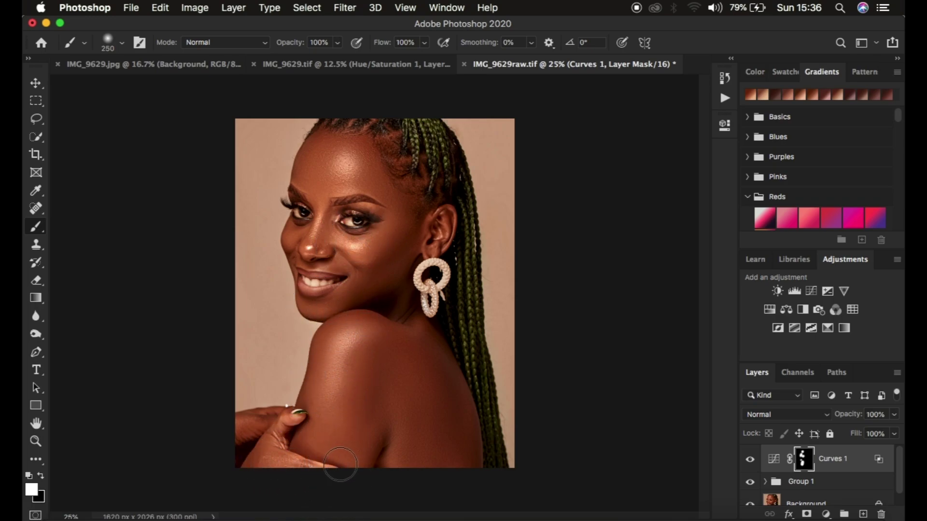
Lower the Curves 1 white point to 179
{"action": "double_click", "coordinate": [775, 463]}
{"action": "left_click", "coordinate": [655, 341]}
{"action": "left_click_drag", "start_coordinate": [655, 342], "coordinate": [649, 343]}
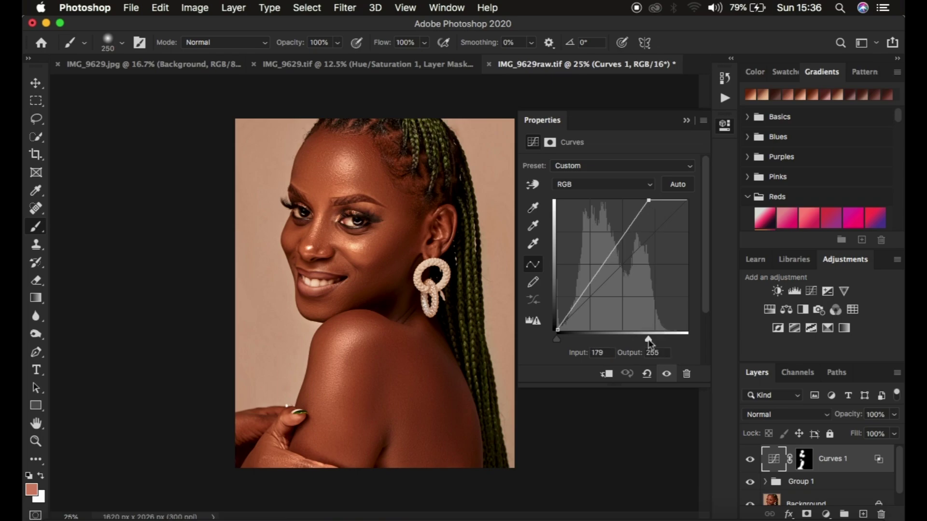
Add a Hue/Saturation layer with Saturation -69 and invert its mask to black
{"action": "left_click", "coordinate": [686, 119]}
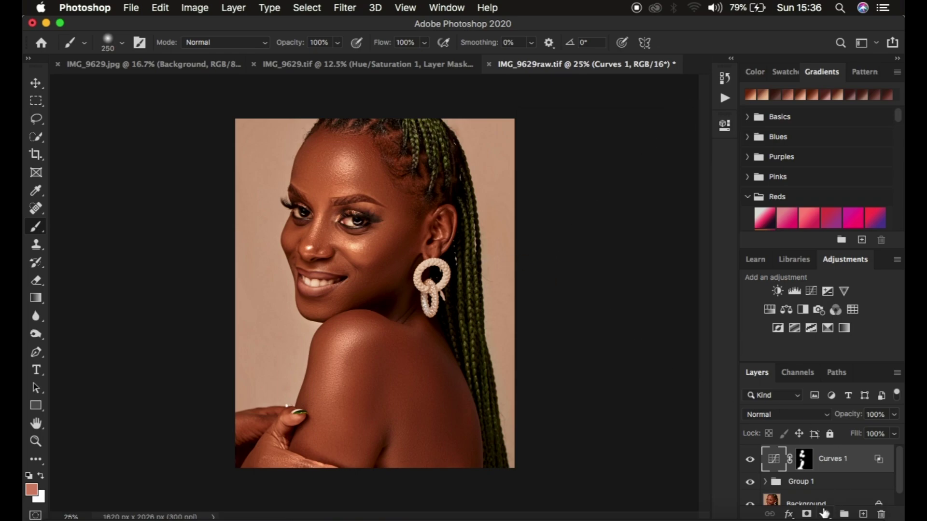
{"action": "left_click", "coordinate": [824, 513]}
{"action": "left_click", "coordinate": [831, 359]}
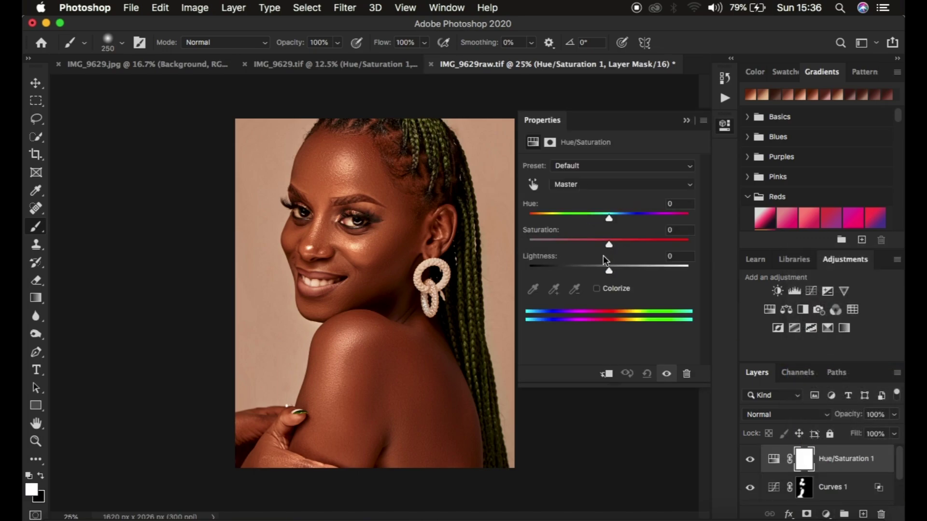
{"action": "left_click_drag", "start_coordinate": [566, 243], "coordinate": [550, 244]}
{"action": "left_click", "coordinate": [687, 122]}
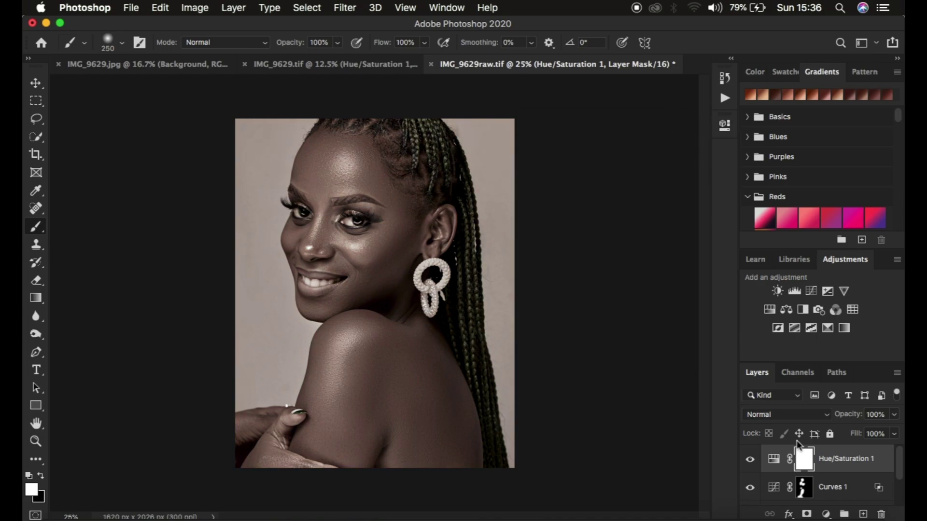
{"action": "key", "text": "super+i"}
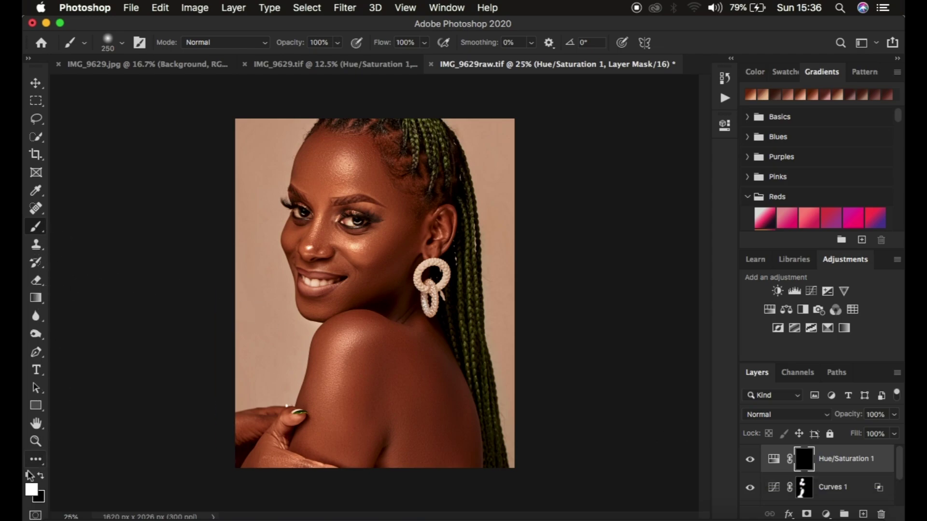
Paint white with a 45 brush over both eye whites and the front teeth
{"action": "key", "text": "bracketleft"}
{"action": "key", "text": "bracketleft"}
{"action": "key", "text": "bracketleft"}
{"action": "key", "text": "bracketleft"}
{"action": "key", "text": "bracketleft"}
{"action": "key", "text": "super+equal"}
{"action": "key", "text": "super+equal"}
{"action": "key", "text": "super+equal"}
{"action": "scroll", "coordinate": [399, 240], "scroll_direction": "up", "scroll_amount": 5}
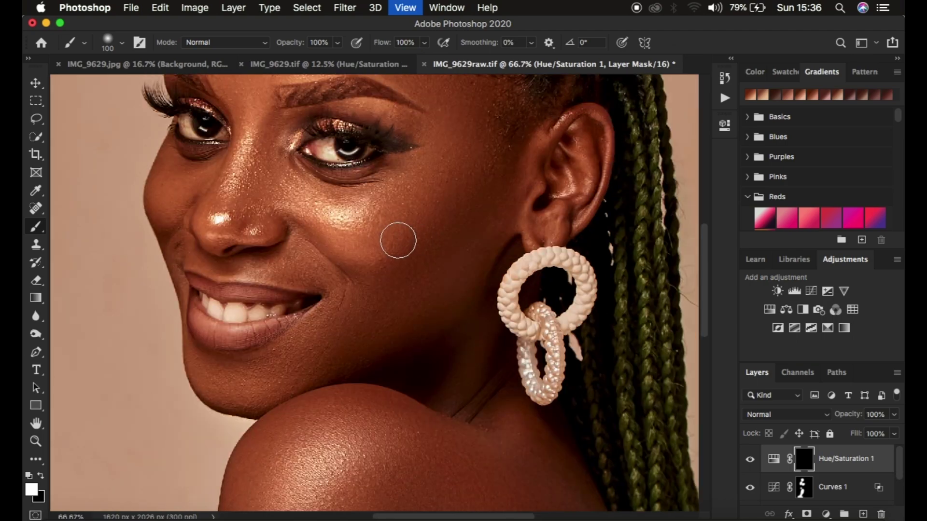
{"action": "key", "text": "bracketleft"}
{"action": "key", "text": "bracketleft"}
{"action": "key", "text": "bracketleft"}
{"action": "key", "text": "bracketleft"}
{"action": "key", "text": "bracketleft"}
{"action": "key", "text": "bracketleft"}
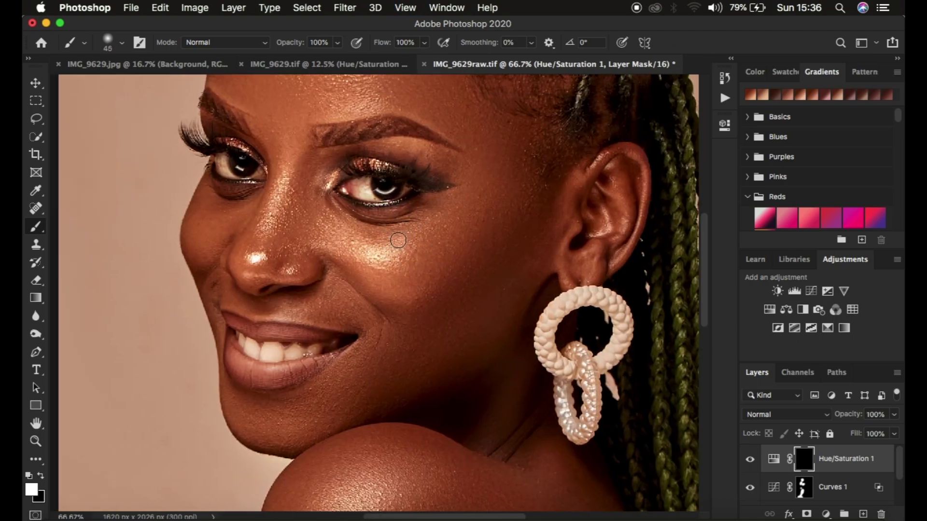
{"action": "key", "text": "bracketleft"}
{"action": "key", "text": "bracketleft"}
{"action": "mouse_move", "coordinate": [373, 183]}
{"action": "left_mouse_down"}
{"action": "mouse_move", "coordinate": [356, 184]}
{"action": "mouse_move", "coordinate": [397, 187]}
{"action": "mouse_move", "coordinate": [372, 191]}
{"action": "left_mouse_up"}
{"action": "mouse_move", "coordinate": [230, 165]}
{"action": "left_mouse_down"}
{"action": "mouse_move", "coordinate": [222, 169]}
{"action": "mouse_move", "coordinate": [250, 172]}
{"action": "mouse_move", "coordinate": [224, 162]}
{"action": "mouse_move", "coordinate": [236, 170]}
{"action": "left_mouse_up"}
{"action": "mouse_move", "coordinate": [250, 344]}
{"action": "left_mouse_down"}
{"action": "mouse_move", "coordinate": [244, 339]}
{"action": "mouse_move", "coordinate": [267, 356]}
{"action": "mouse_move", "coordinate": [301, 355]}
{"action": "mouse_move", "coordinate": [335, 345]}
{"action": "mouse_move", "coordinate": [268, 356]}
{"action": "mouse_move", "coordinate": [238, 335]}
{"action": "mouse_move", "coordinate": [250, 364]}
{"action": "mouse_move", "coordinate": [294, 368]}
{"action": "left_mouse_up"}
{"action": "key", "text": "x"}
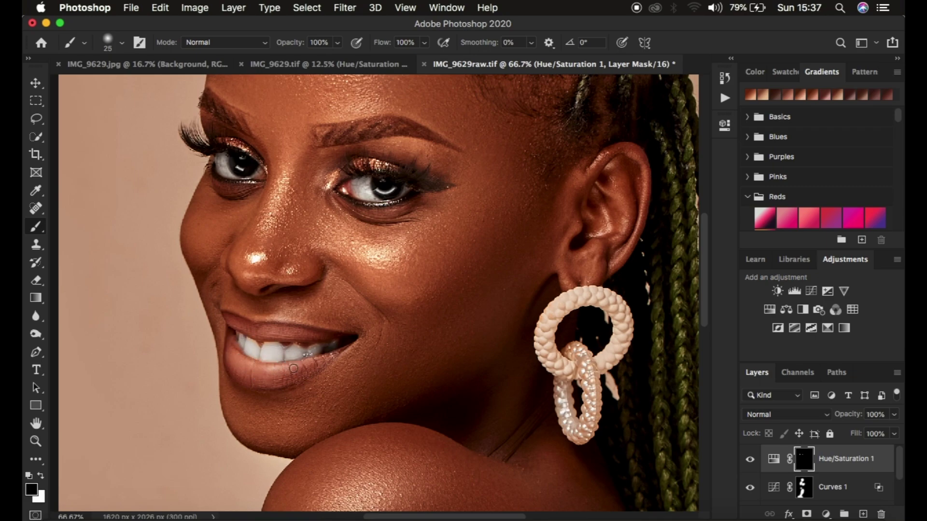
{"action": "key", "text": "super+minus"}
{"action": "key", "text": "super+minus"}
{"action": "key", "text": "super+minus"}
{"action": "key", "text": "super+minus"}
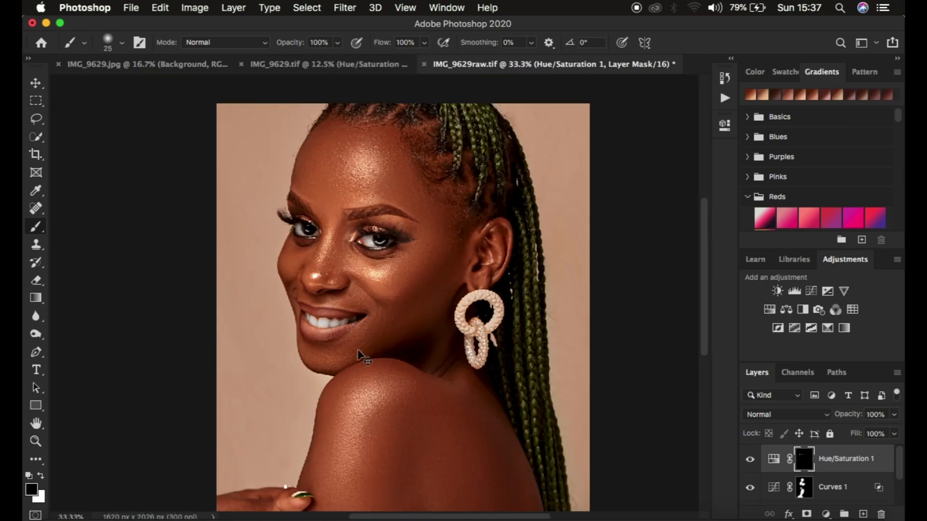
{"action": "key", "text": "super+plus"}
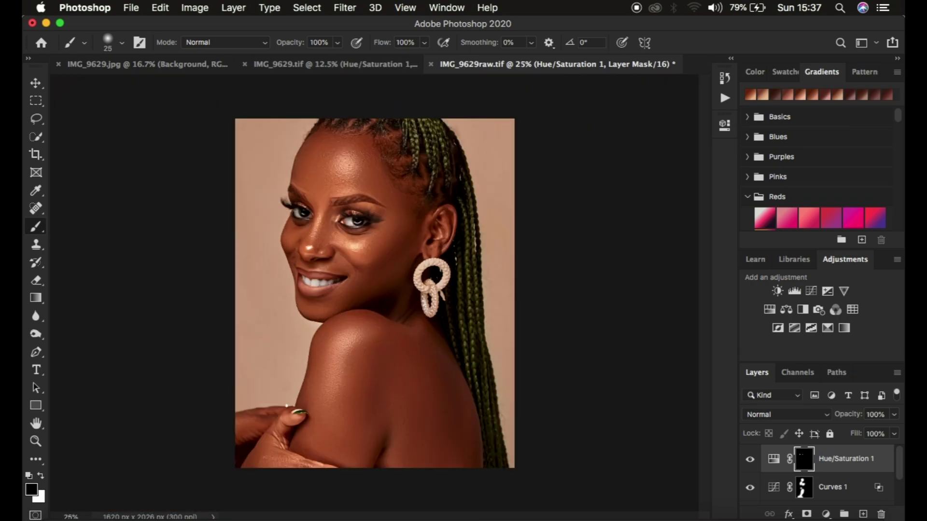
{"action": "scroll", "coordinate": [799, 480], "scroll_direction": "down", "scroll_amount": 2}
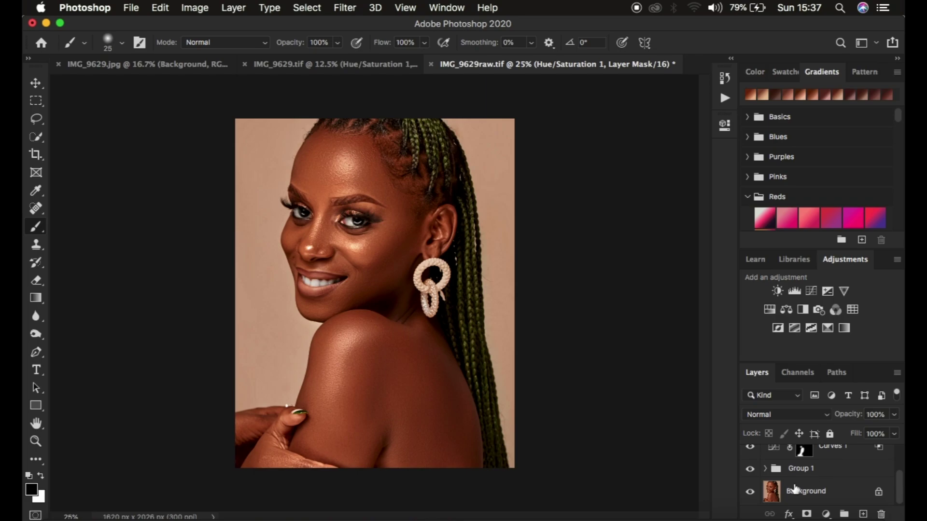
{"action": "left_click", "coordinate": [750, 493], "text": "alt"}
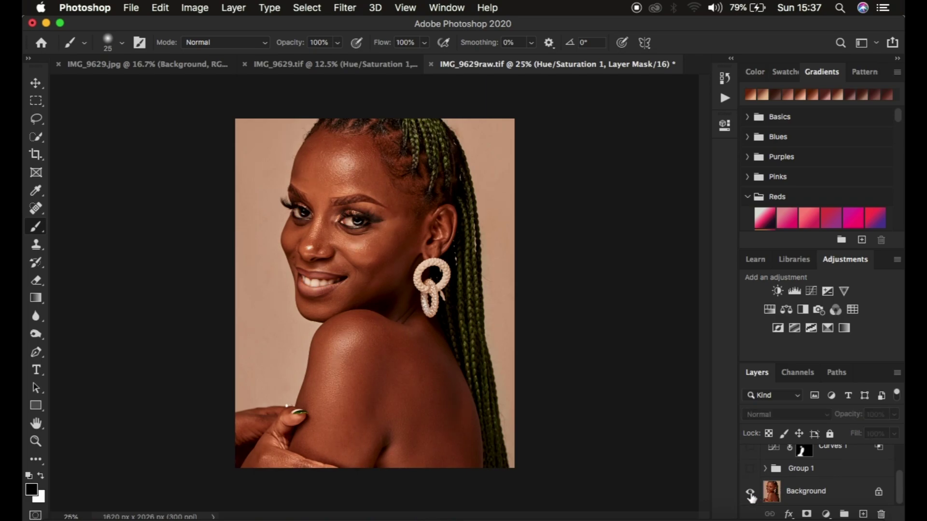
{"action": "left_click", "coordinate": [750, 493], "text": "alt"}
{"action": "left_click", "coordinate": [750, 494], "text": "alt"}
{"action": "left_click", "coordinate": [750, 493], "text": "alt"}
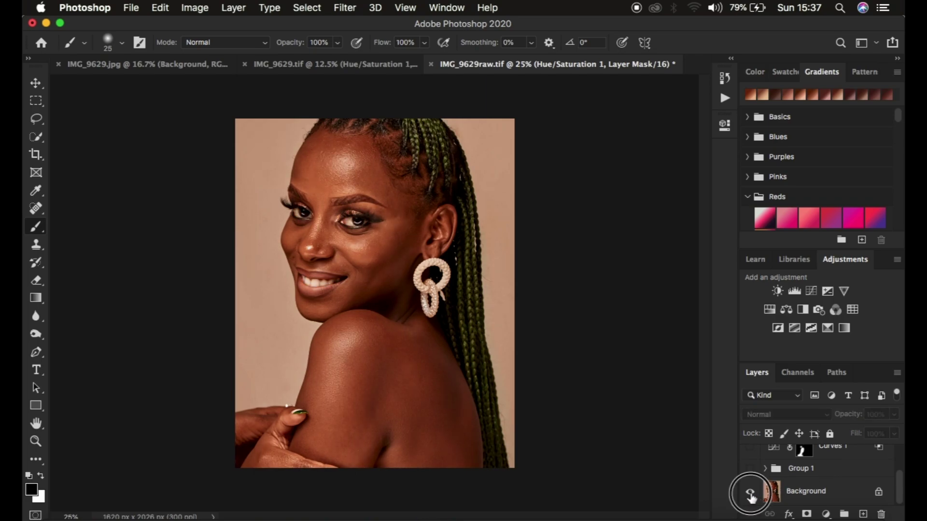